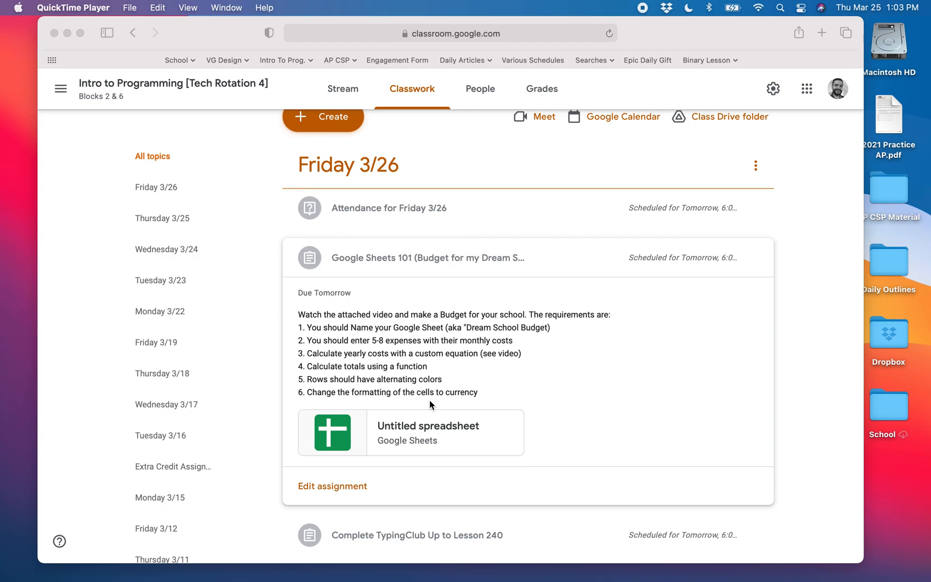
- Open Google Drive (drive.google.com) in a new browser tab beside the class assignment page
click(428, 400)
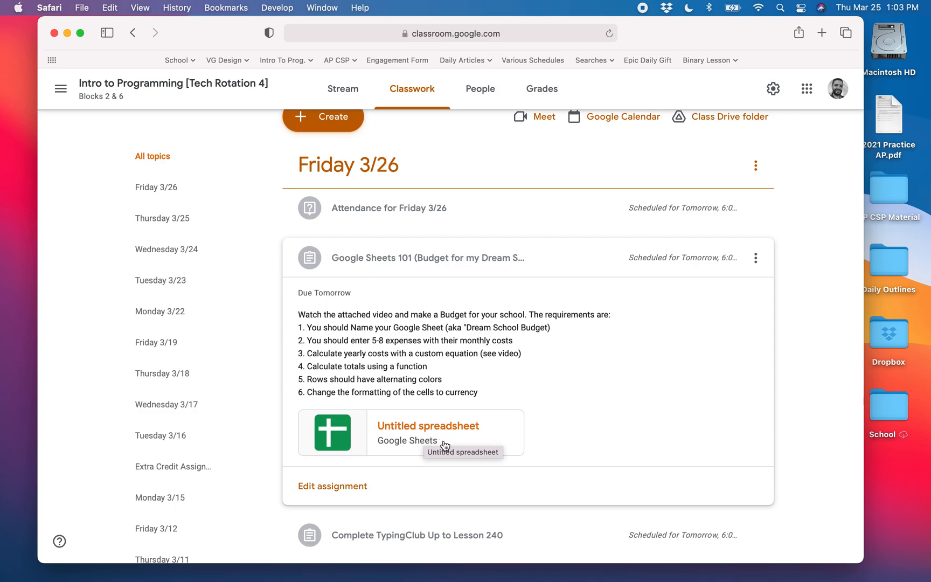
click(595, 420)
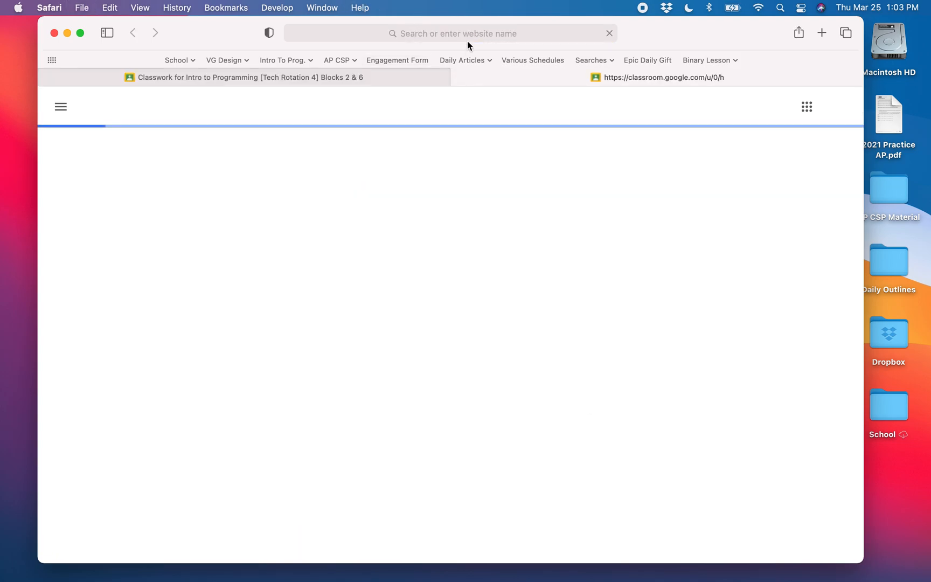
text(drive.)
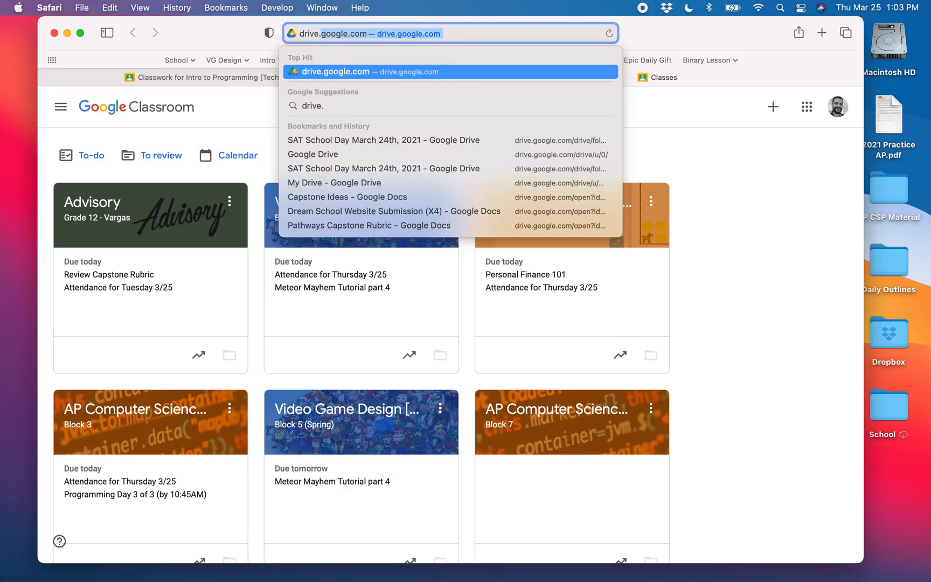
key(Return)
click(370, 78)
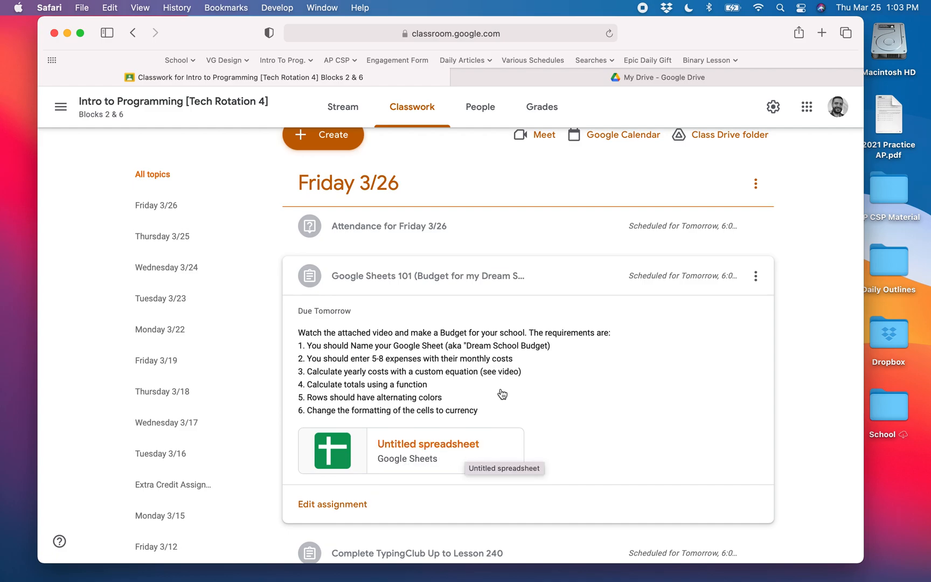
click(657, 79)
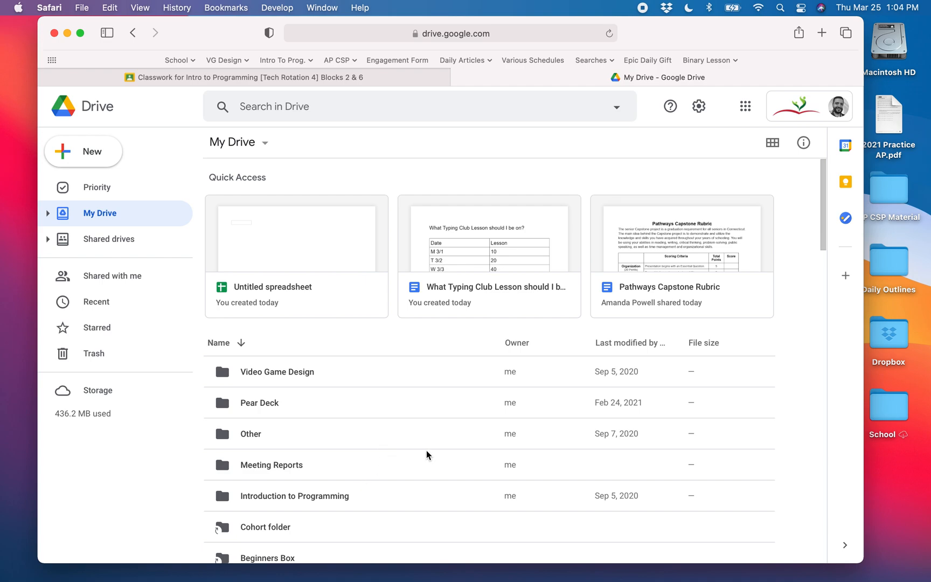
- Create a new blank Google Sheets spreadsheet from My Drive
click(60, 156)
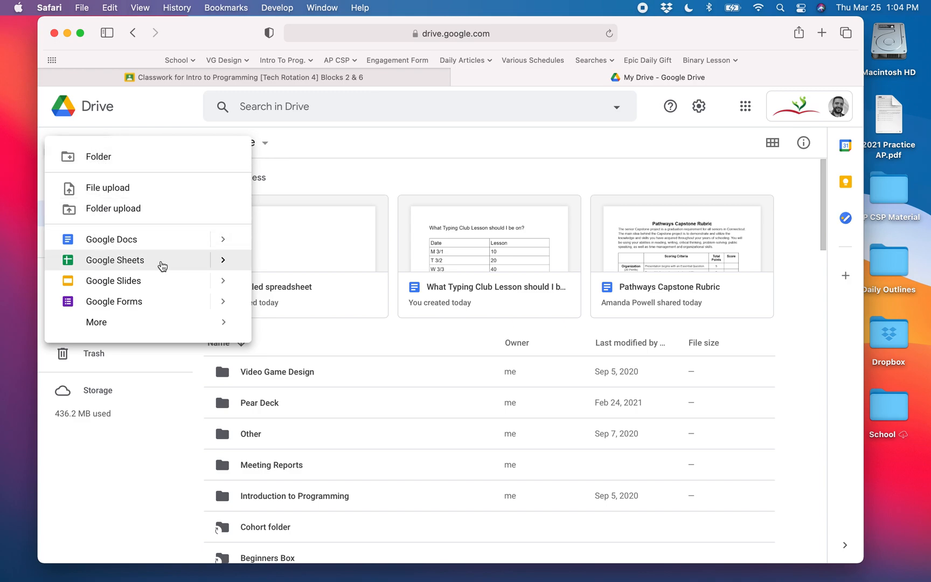
mouse_move(224, 265)
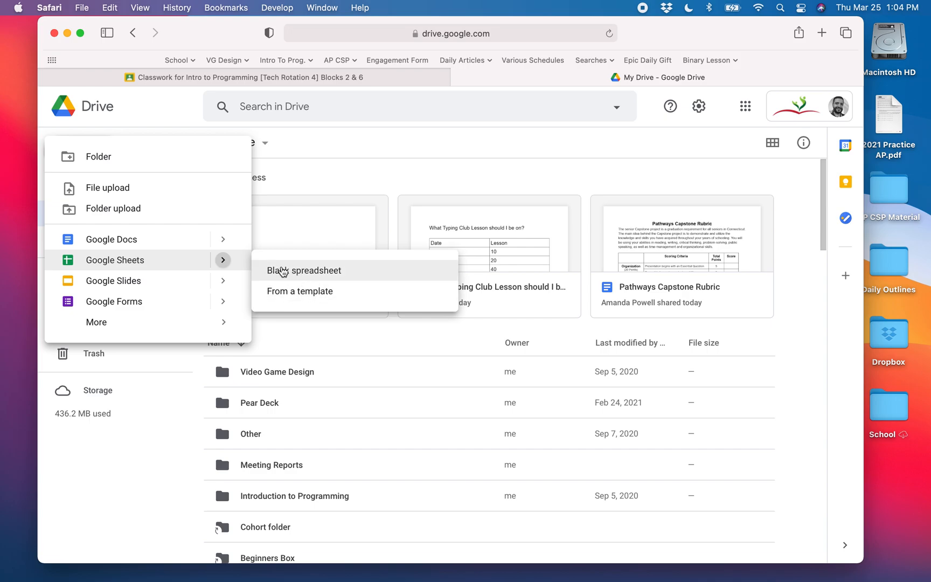
click(282, 271)
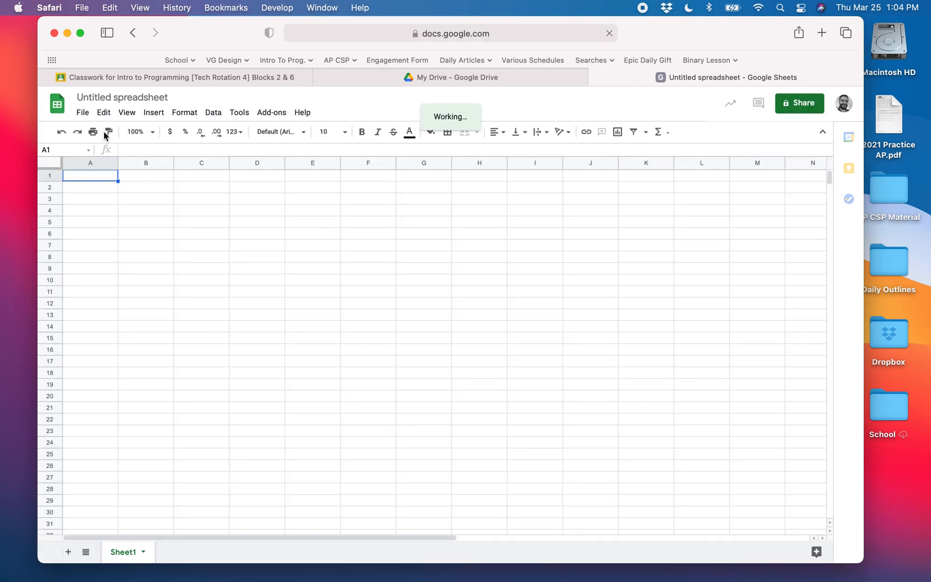
- Rename the untitled spreadsheet as "NBA Academy Budget"
click(110, 96)
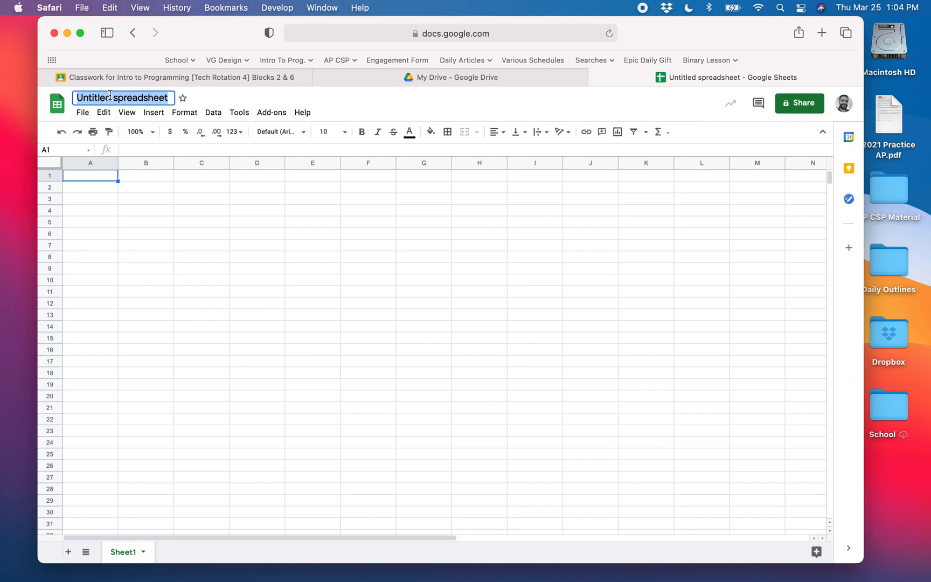
text(NBA A)
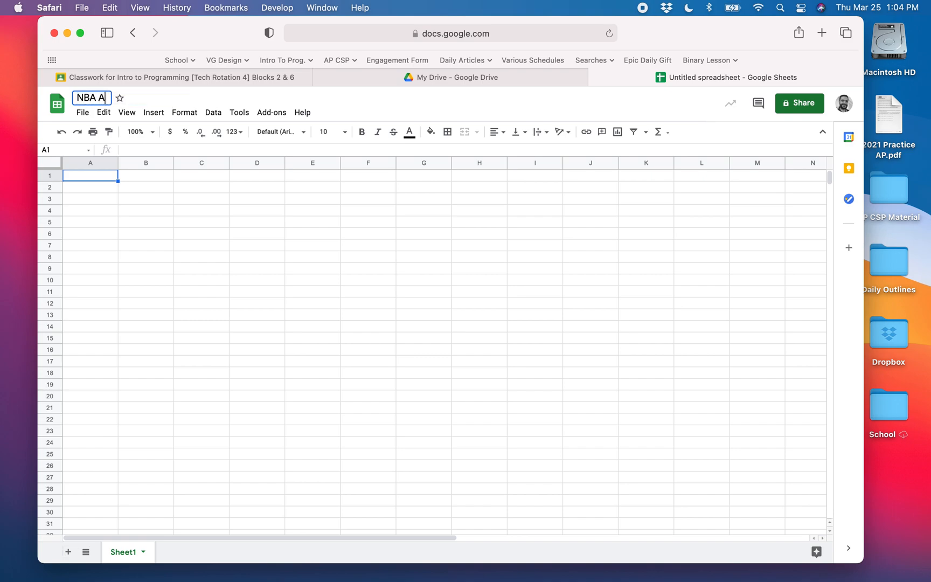
text(cademy Budg)
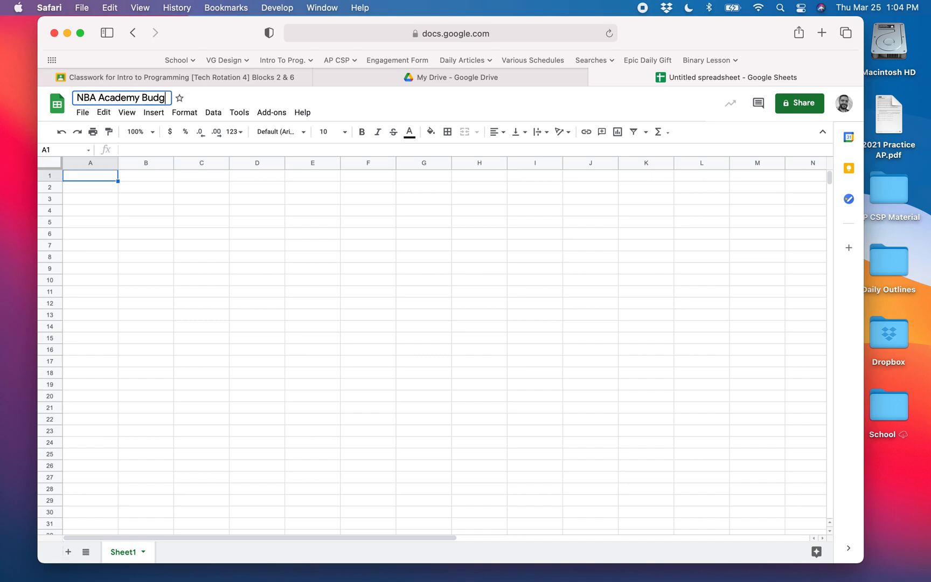
text(et)
key(Return)
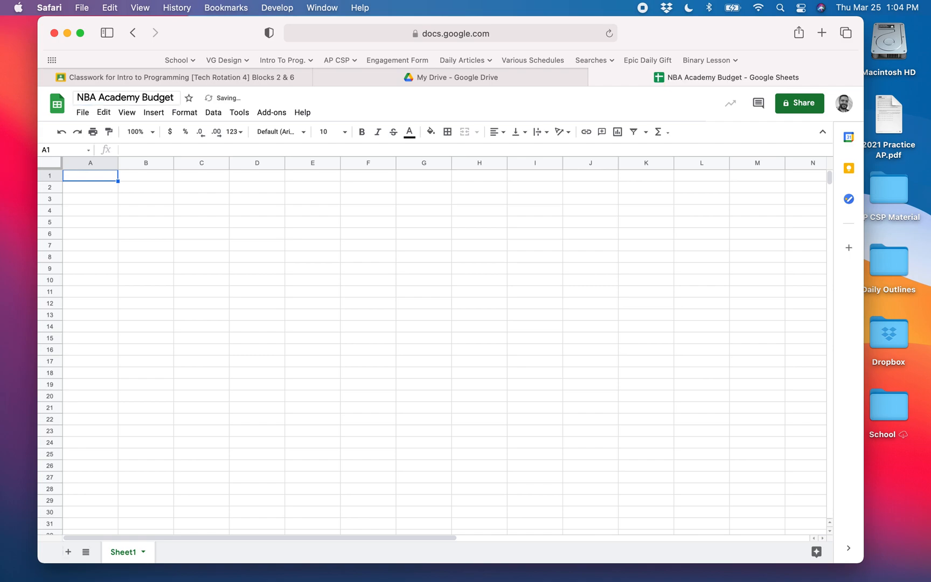
- Enter the column headers "Items" in cell A1 and "Monthly Expenses" in cell B1
click(78, 187)
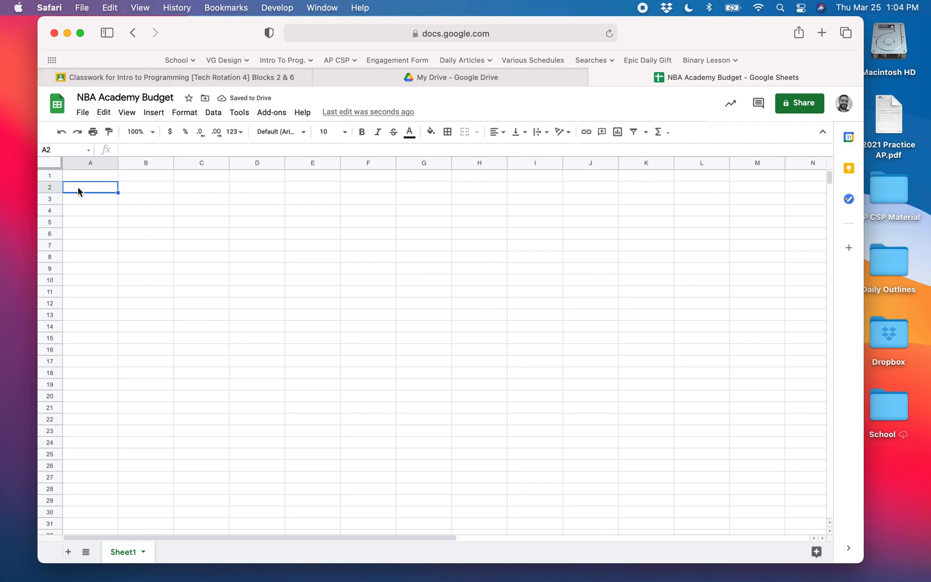
key(Up)
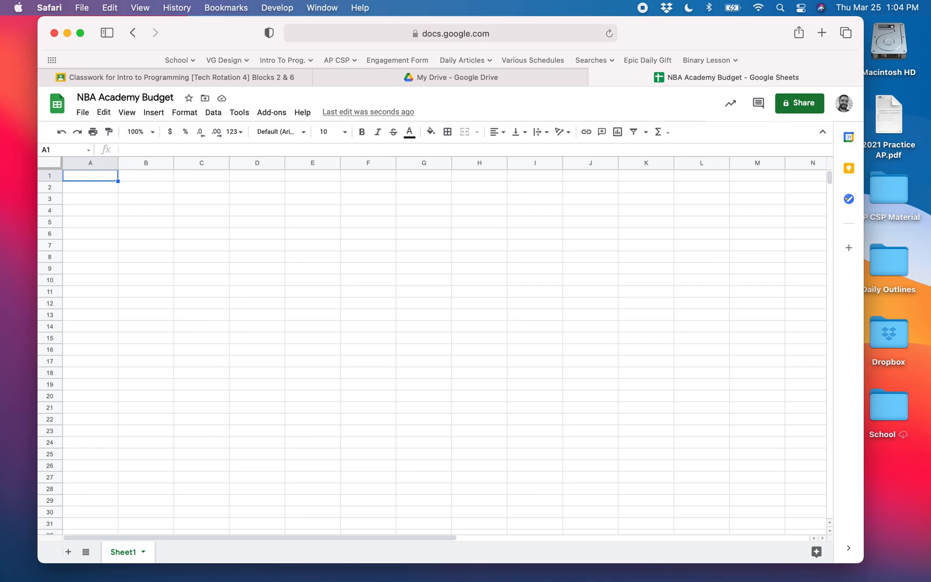
text(Items)
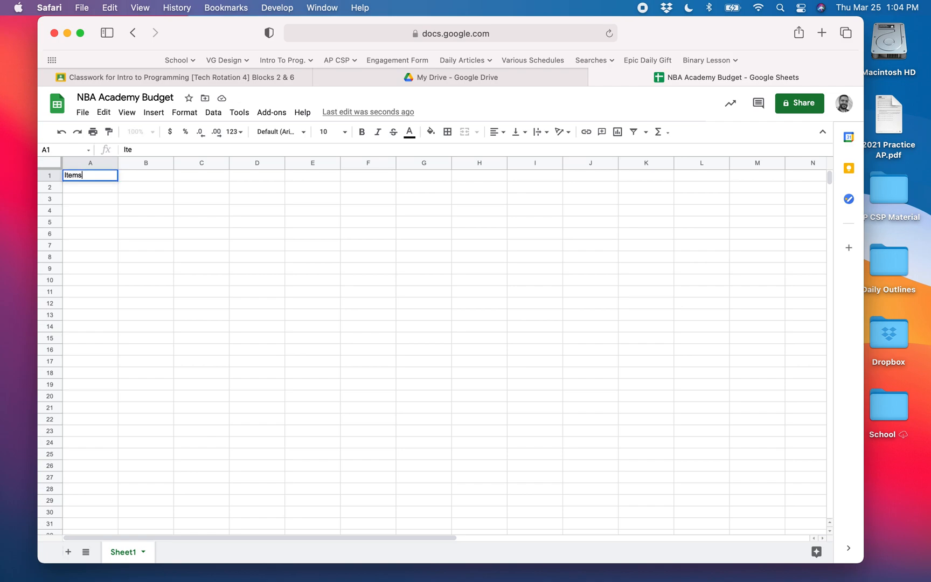
key(Tab)
text(Monthly Expenses)
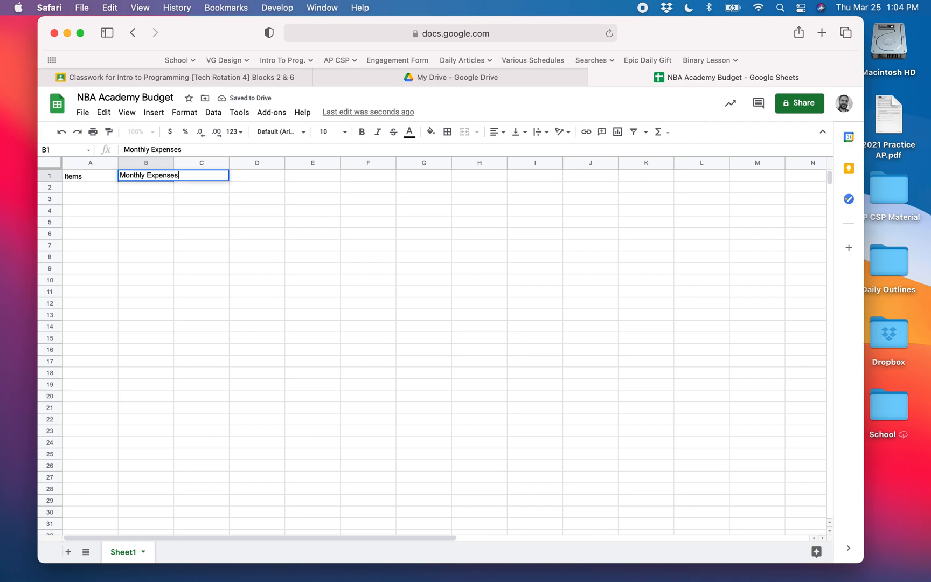
key(Return)
- Add the first expense in row 2: "Teaching Salaries" with a monthly cost of 500000
key(Up)
key(Left)
key(Down)
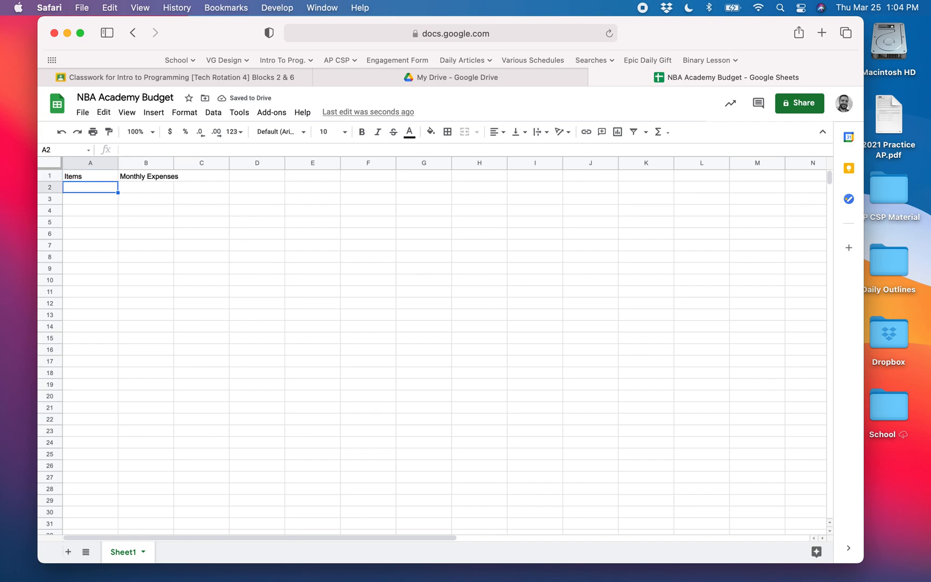
text(Teaching Salaries)
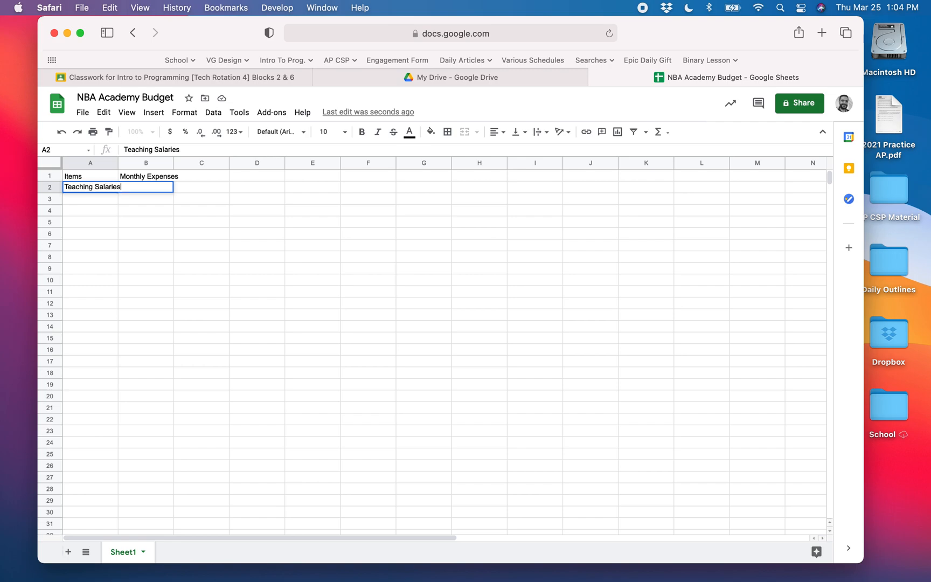
key(Tab)
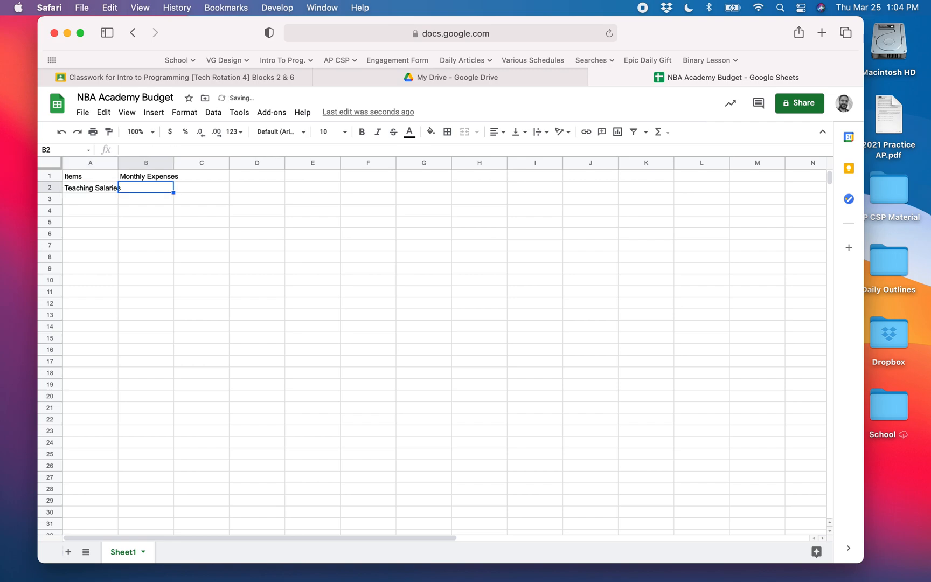
text(50000)
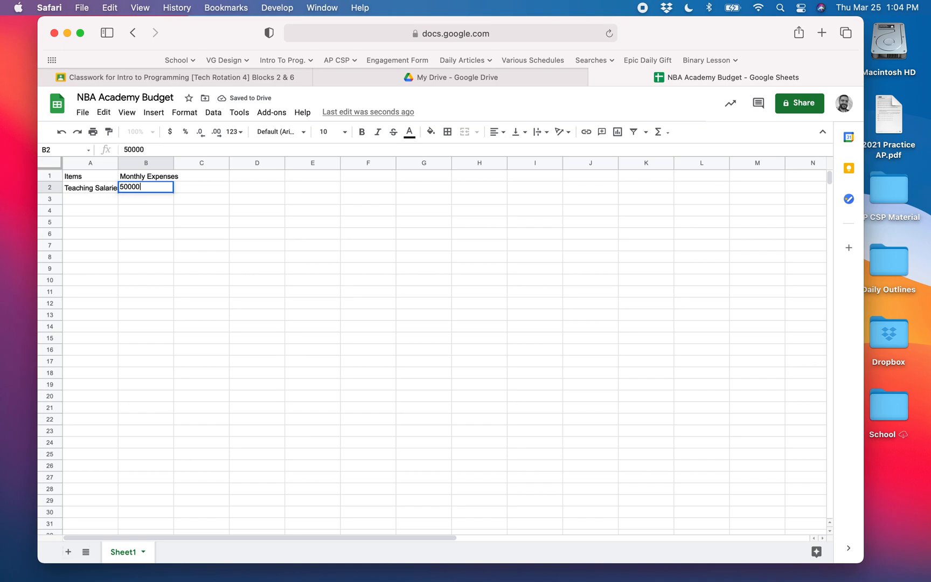
text(0)
key(Return)
key(Up)
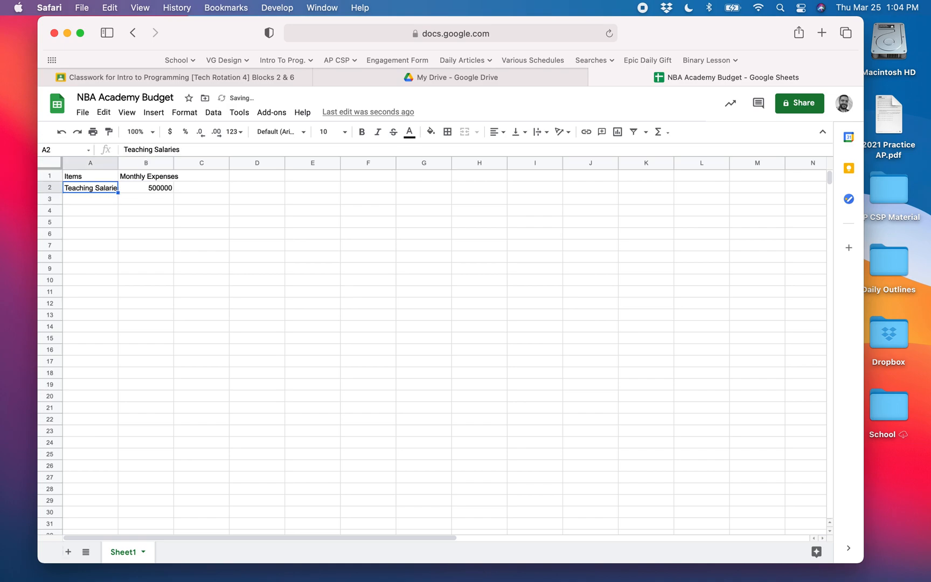
key(Right)
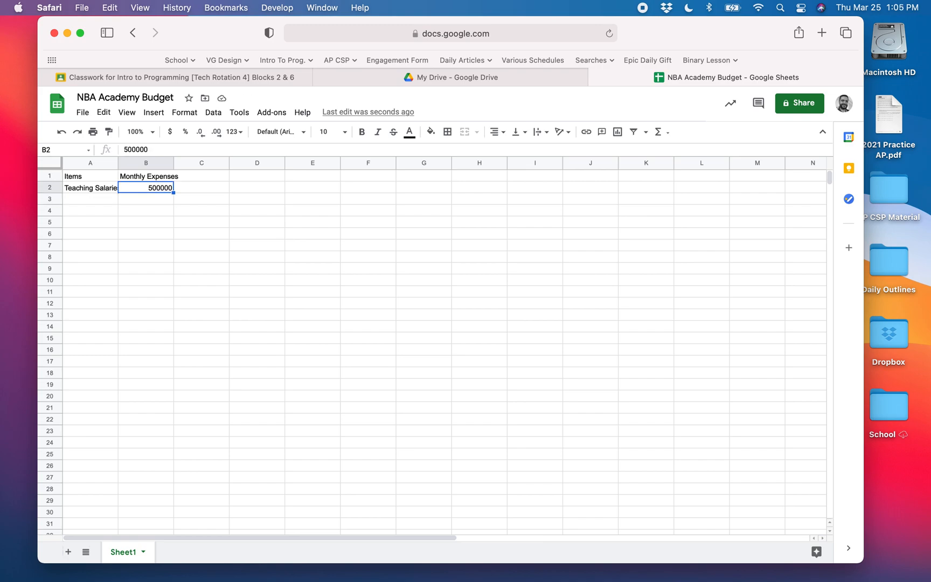
key(Return)
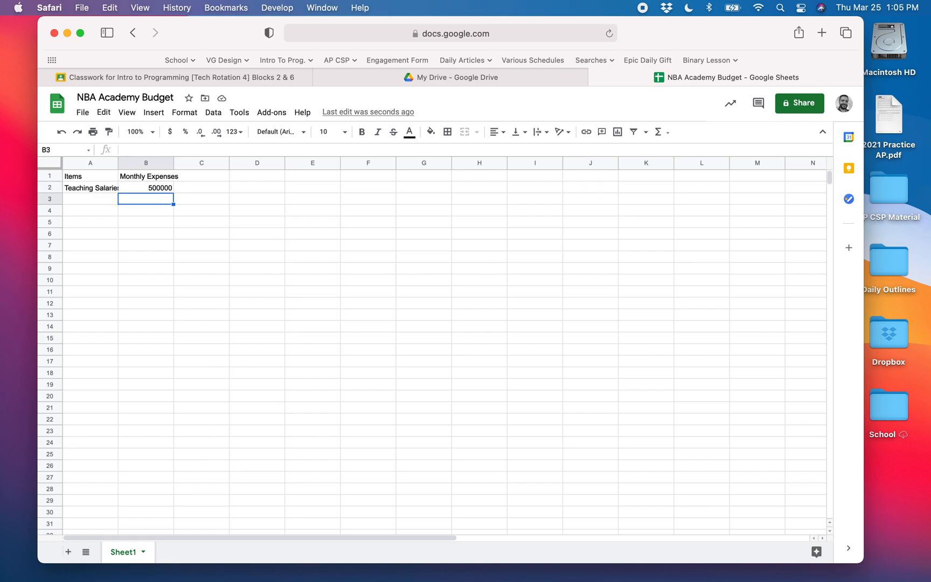
key(Up)
key(Down)
key(Up)
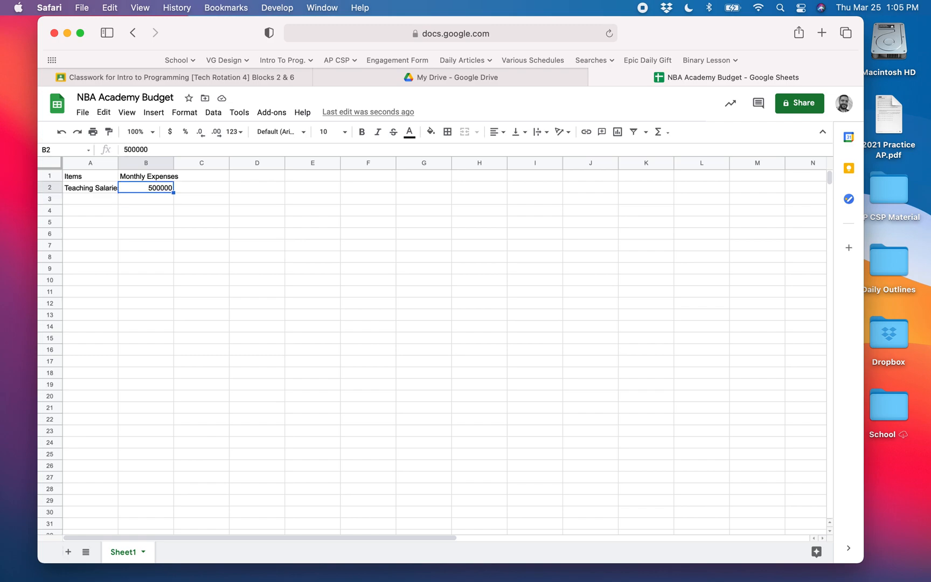
- Add the expense "Nonteaching staff" in row 3 with a monthly cost of 40000
key(Down)
key(Left)
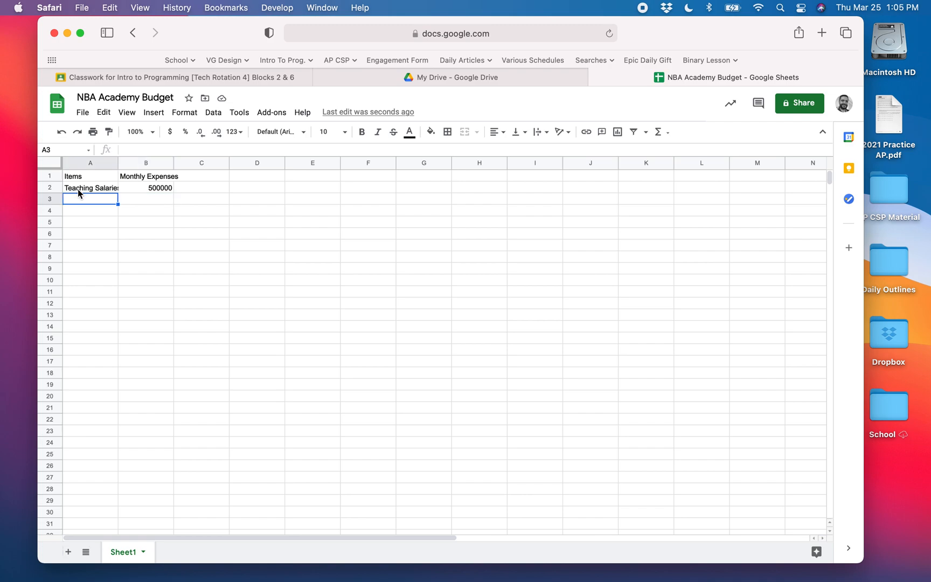
text(Nonteaching s)
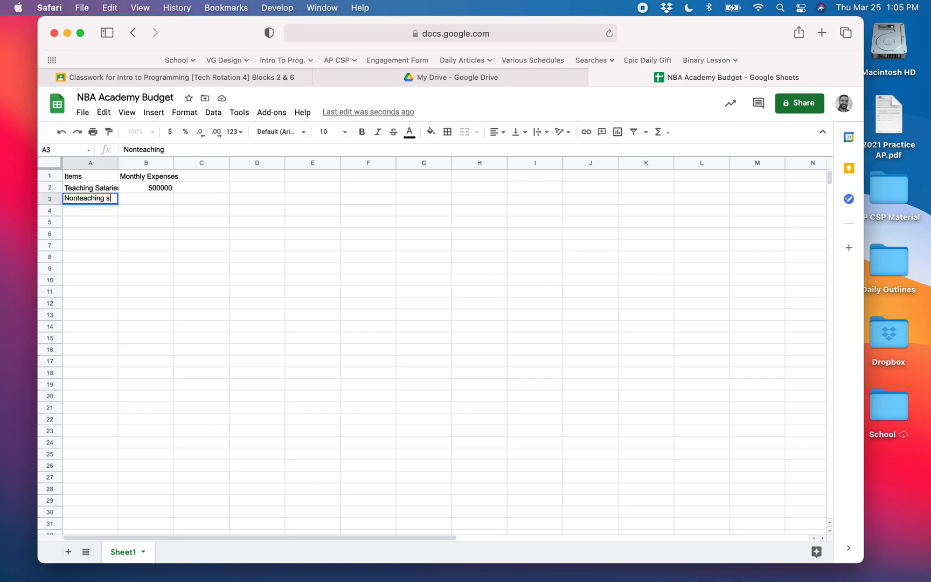
text(taff)
key(Tab)
text(40000)
key(Return)
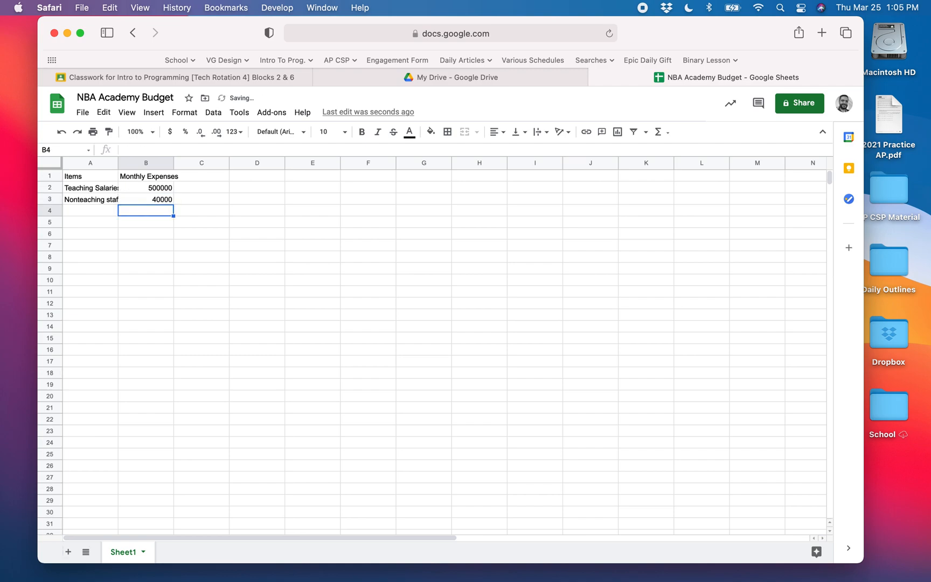
- Add the expense "Building Rent" in row 4 with a monthly cost of 20000
key(Left)
text(Buding R)
key(BackSpace)
key(BackSpace)
key(BackSpace)
key(BackSpace)
key(BackSpace)
key(BackSpace)
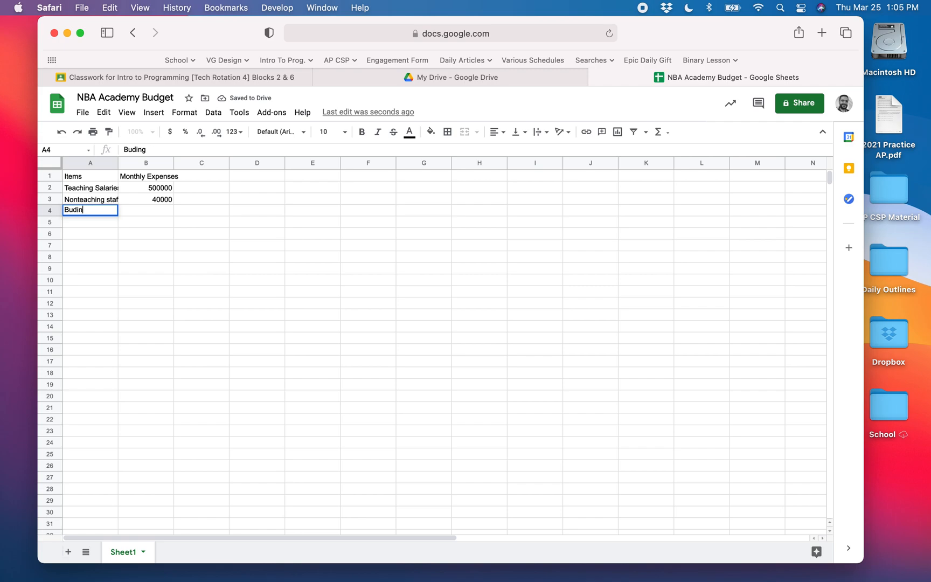
text(ilding Rent)
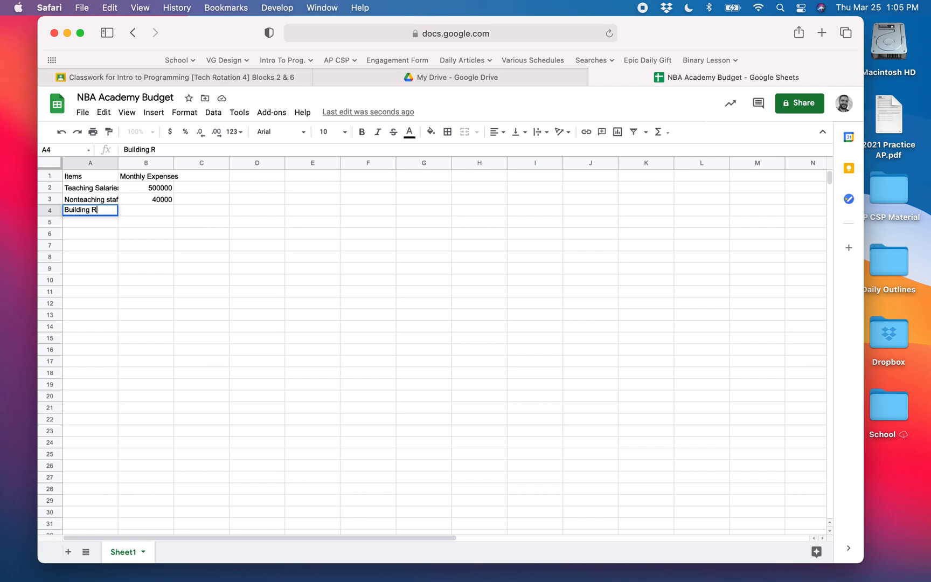
key(Tab)
text(20000)
key(Return)
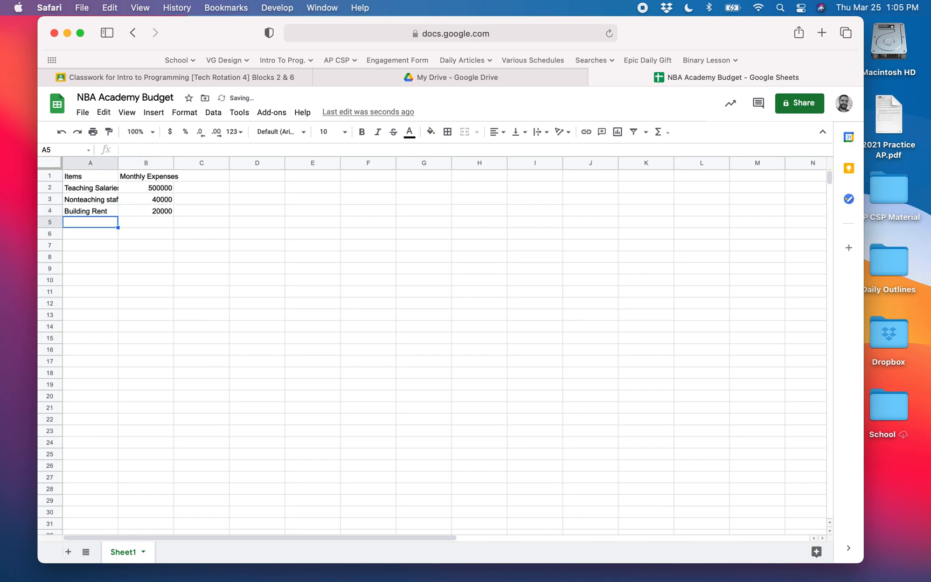
- Add the expense "Food" in row 5 with a monthly cost of 20000
text(Food)
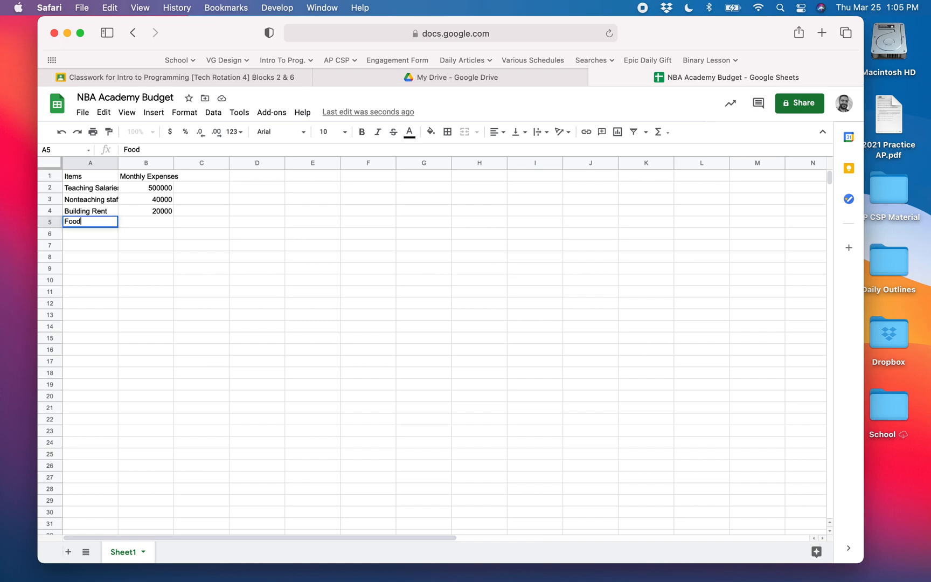
key(Tab)
text(2)
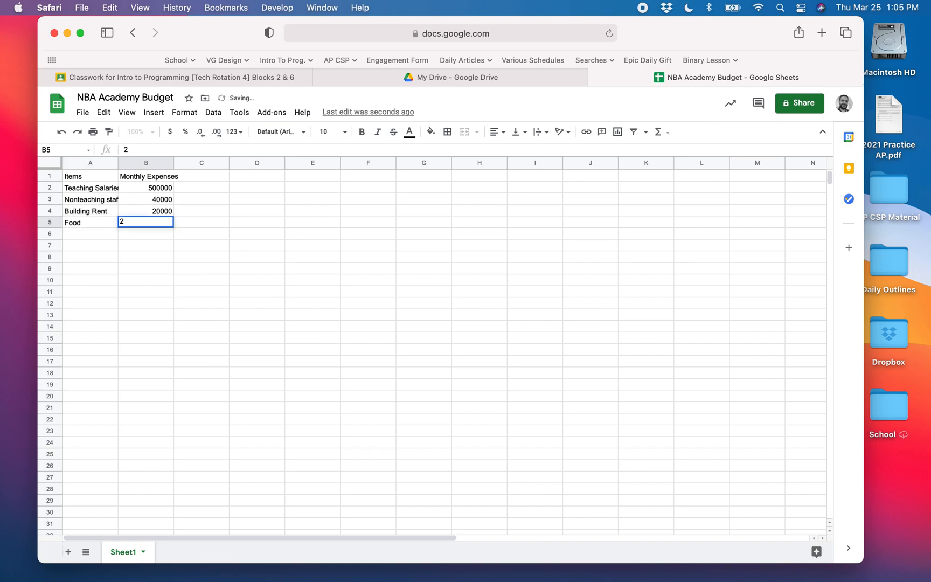
text(0000)
key(Return)
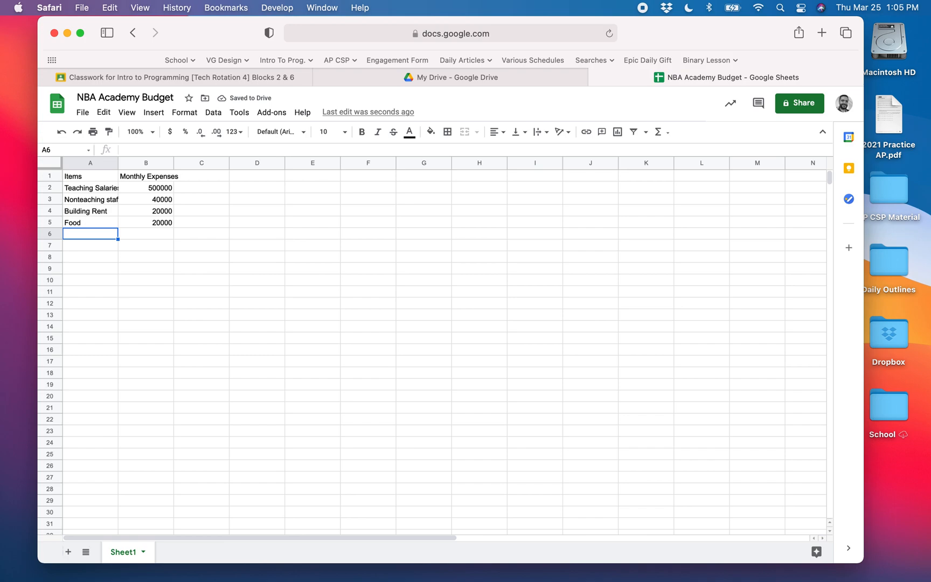
- Add the expense "Sports Equipment" in row 6 with a monthly cost of 15000
text(Sports )
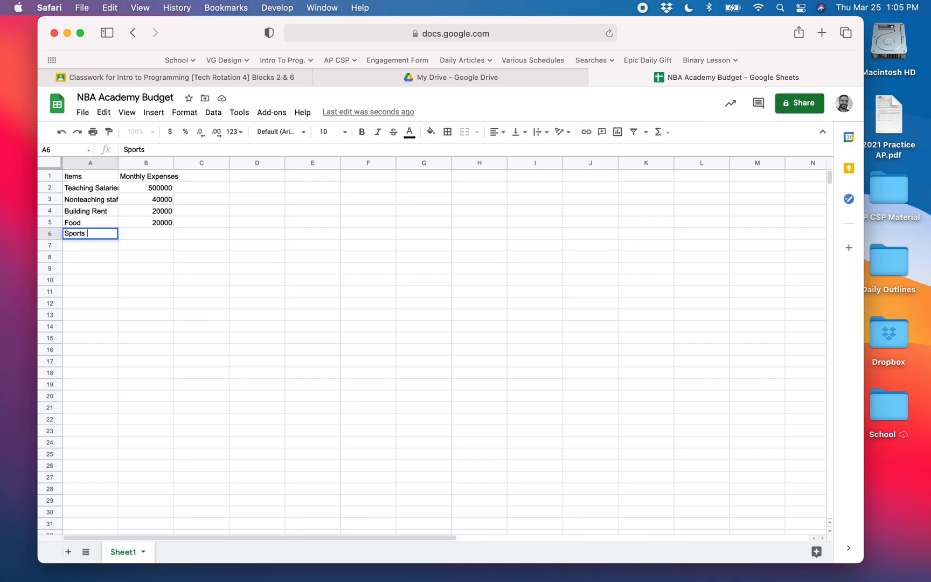
text(Equipment)
key(Tab)
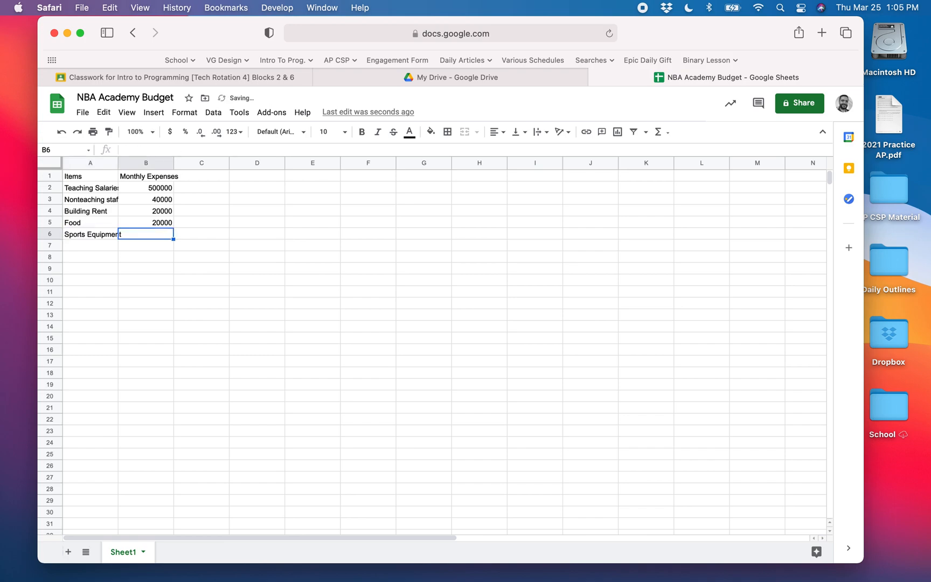
text(15000)
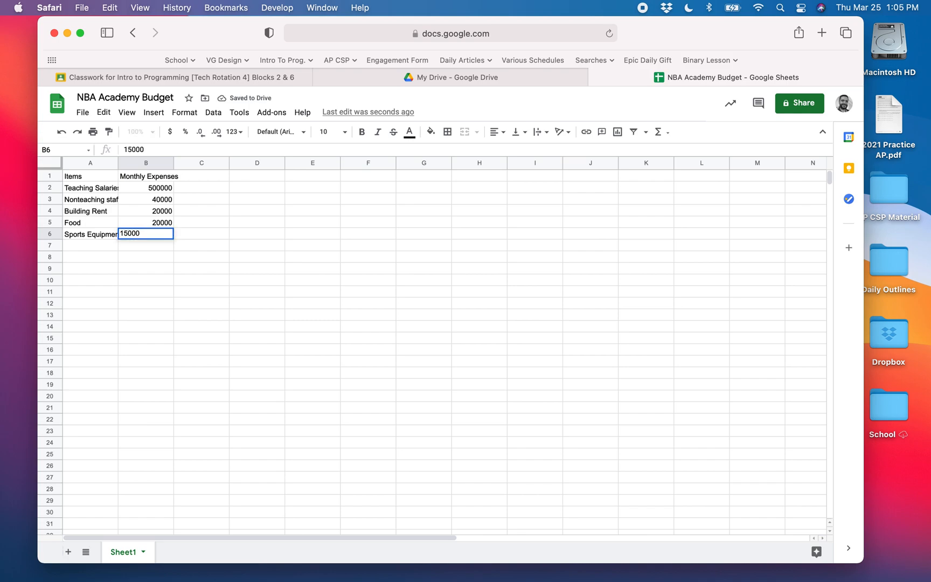
key(Return)
- Add the expense "NBA Trips" in row 7 with a monthly cost of 45000
key(Right)
key(Up)
key(Down)
key(Left)
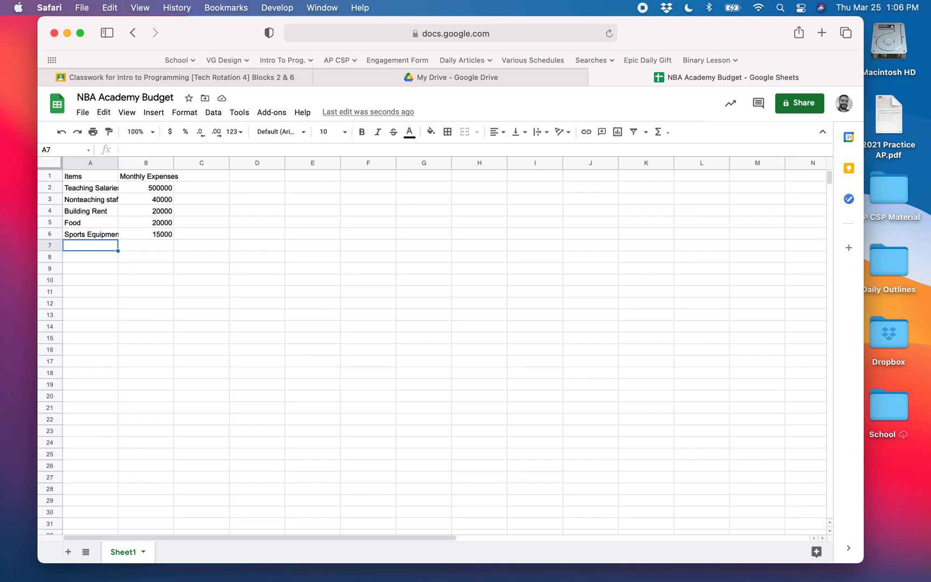
text(NBA)
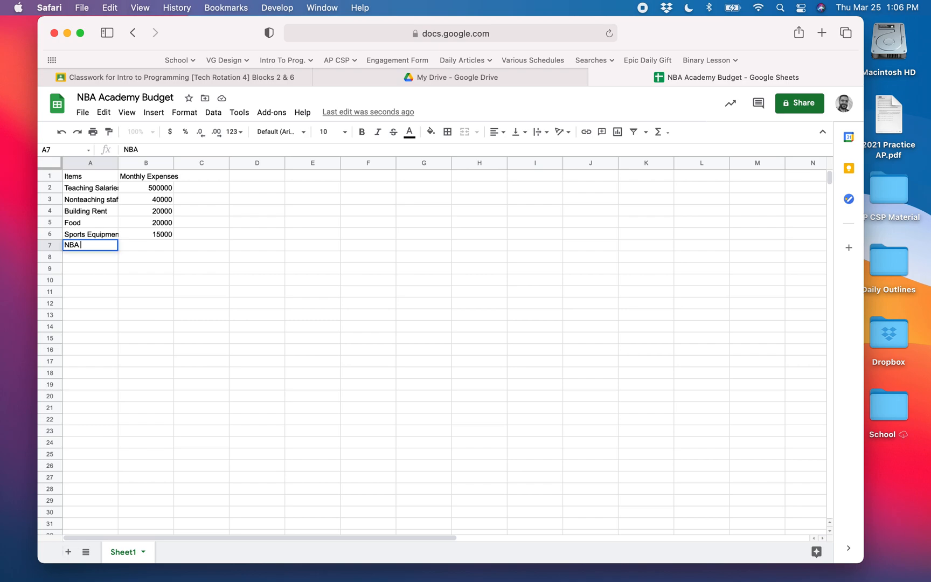
text( Trips)
key(Tab)
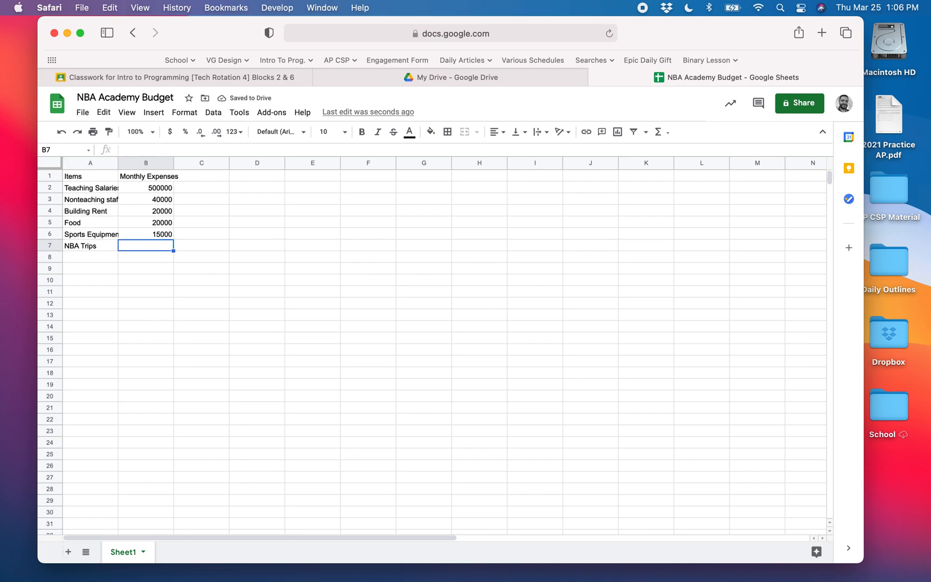
text(45000)
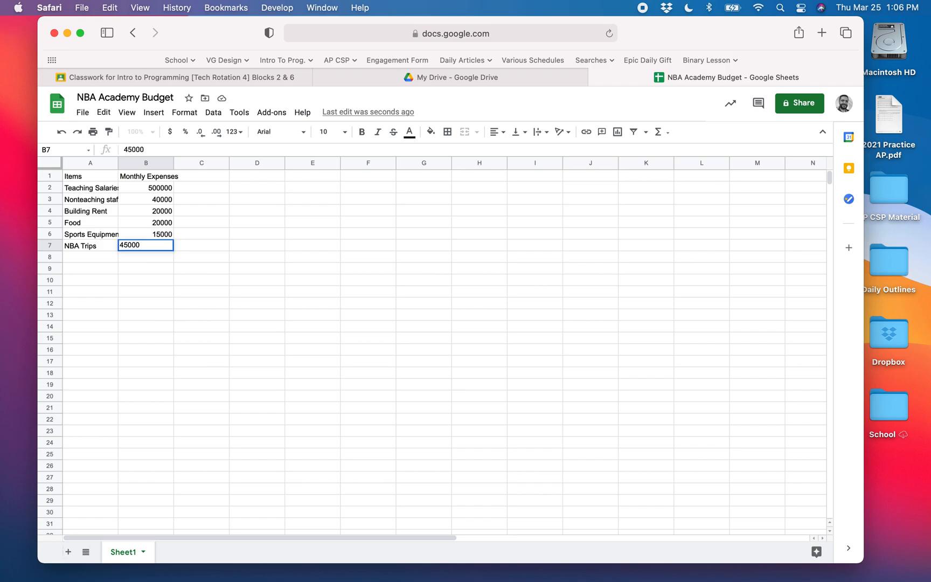
key(Return)
key(Up)
key(Up)
key(Up)
key(Up)
key(Up)
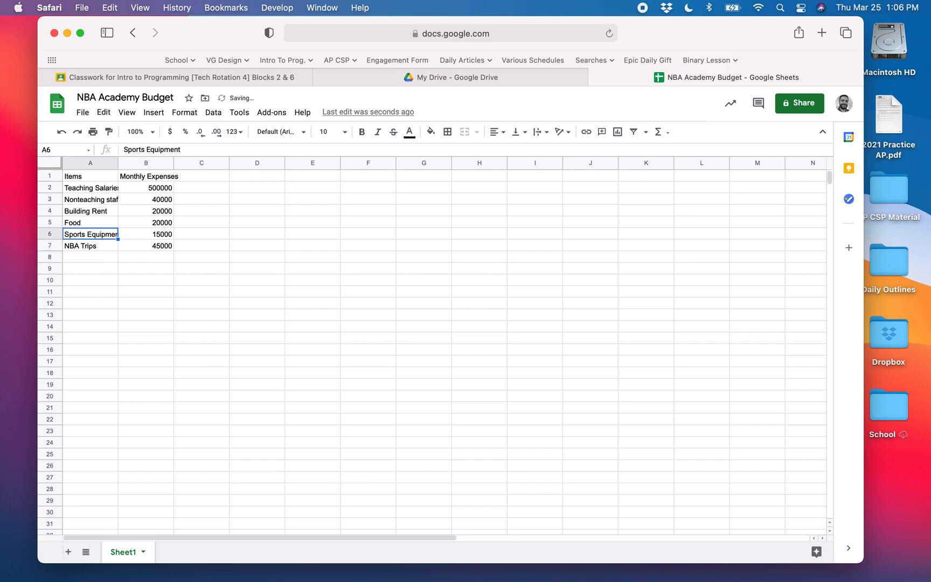
key(Up)
key(Down)
key(Down)
key(Down)
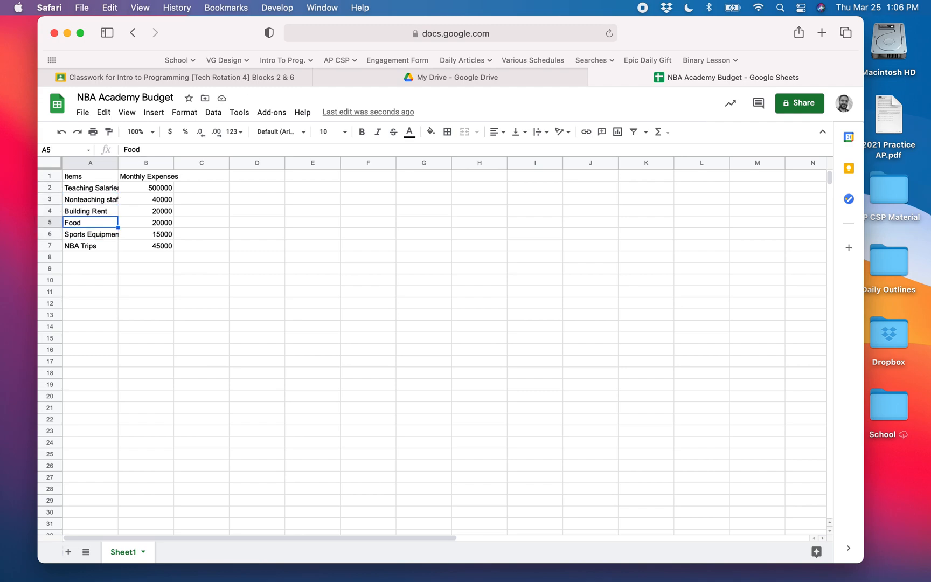
key(Down)
key(Down)
key(Right)
key(Up)
key(Up)
key(Down)
key(Down)
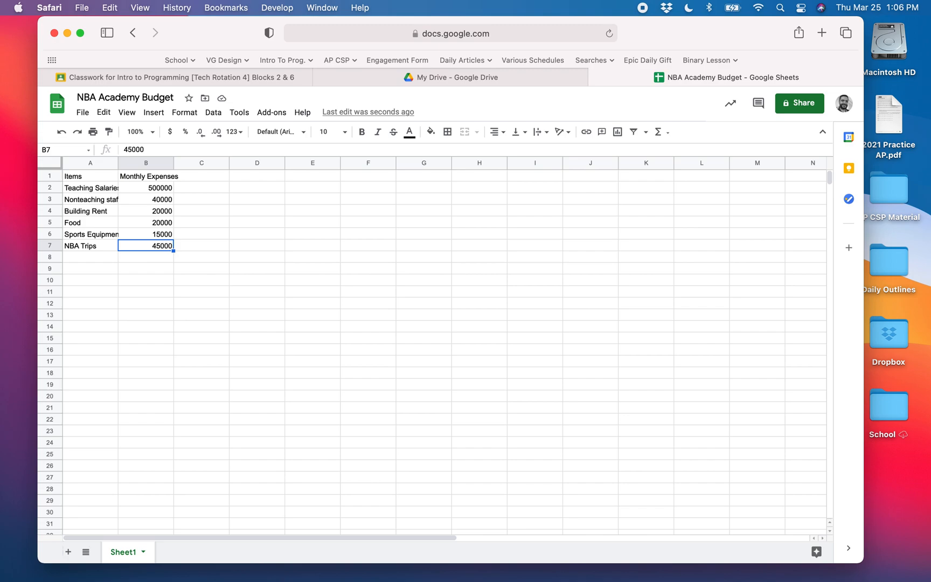
- Add the header "Yearly Expenses" in C1 and widen column B to fit its header text
key(Up)
key(Up)
key(Up)
key(Up)
key(Up)
key(Up)
key(Right)
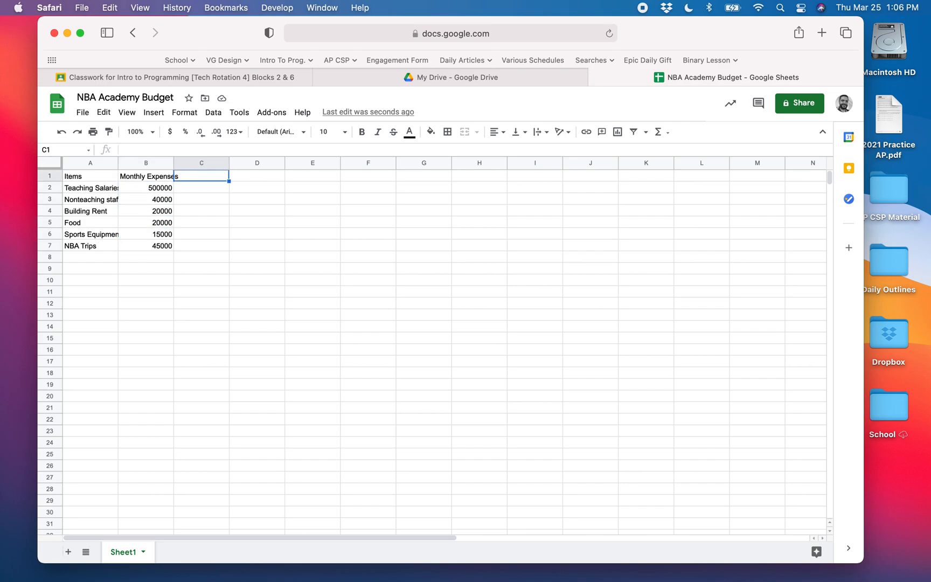
text(Yearly )
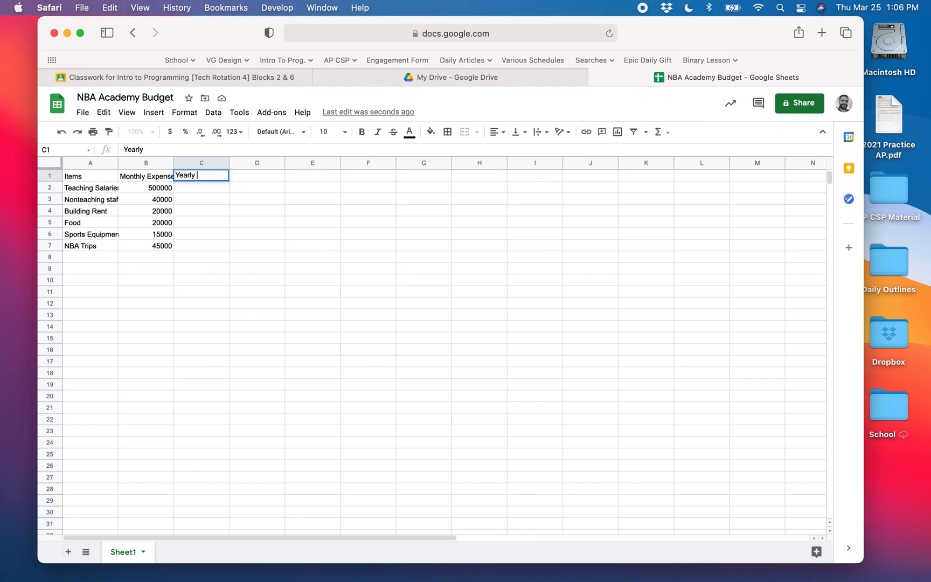
text(Expenses)
key(Return)
key(Up)
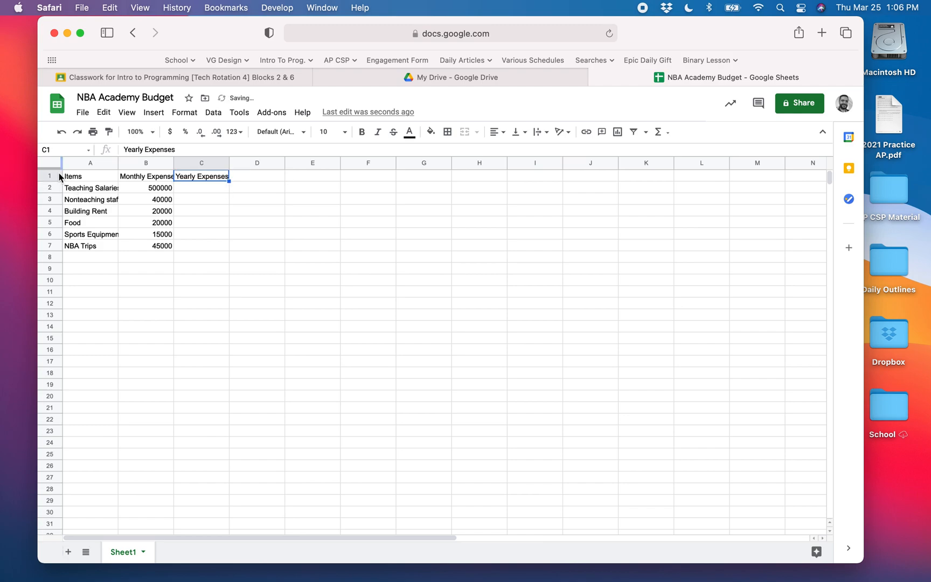
mouse_move(174, 162)
mouse_down()
mouse_move(192, 159)
mouse_move(181, 160)
mouse_up()
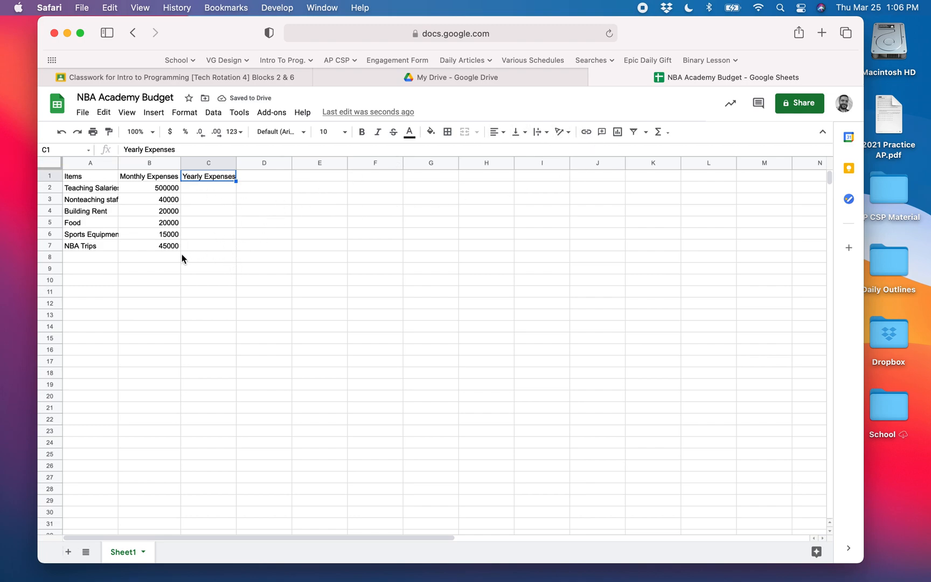
- Enter the formula =B2*12 in C2 for the yearly teaching salaries and decline the suggested autofill
click(210, 188)
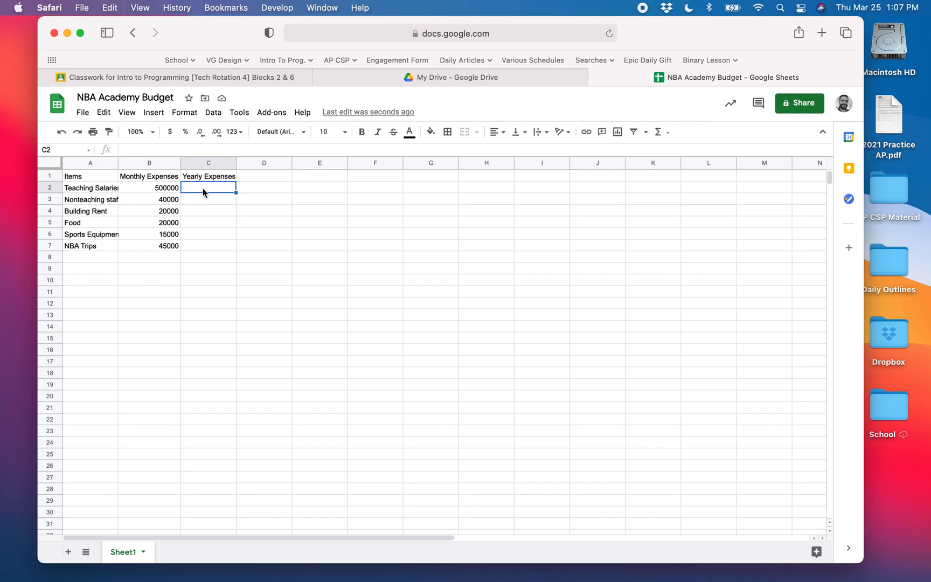
text(=)
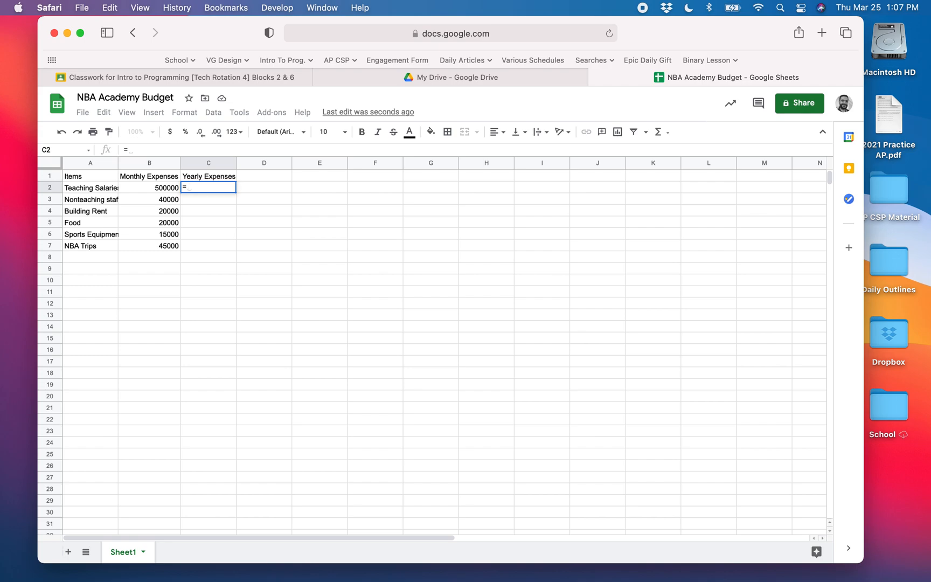
click(162, 190)
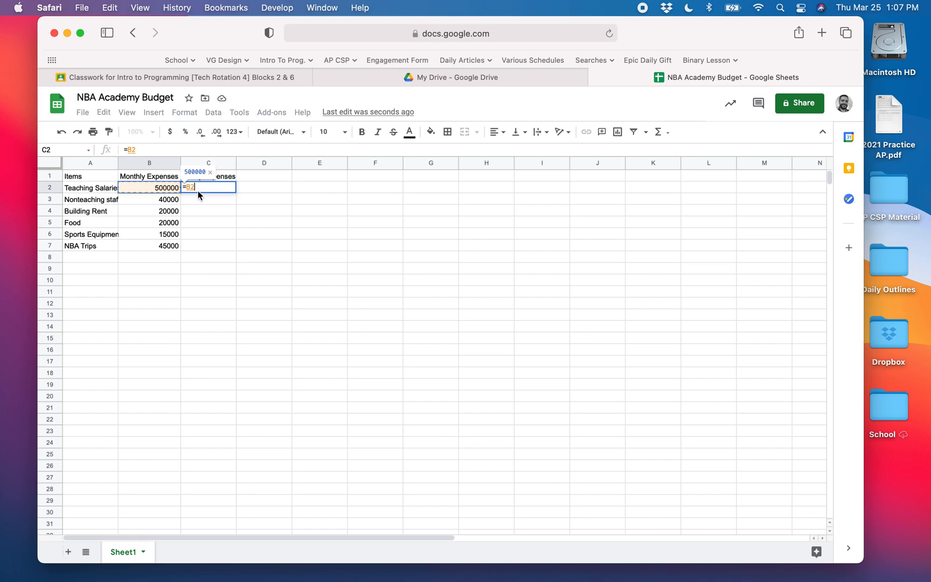
text(*)
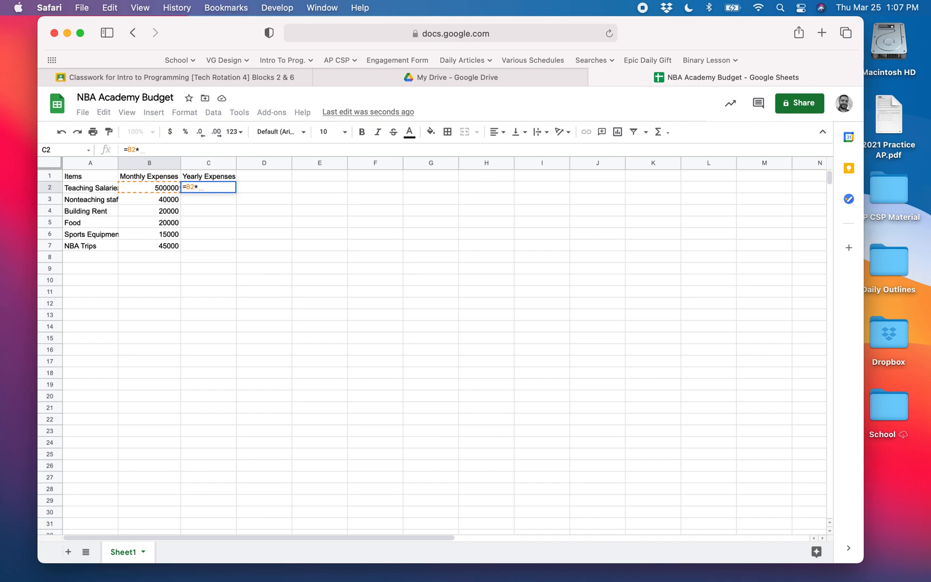
text(12)
key(Return)
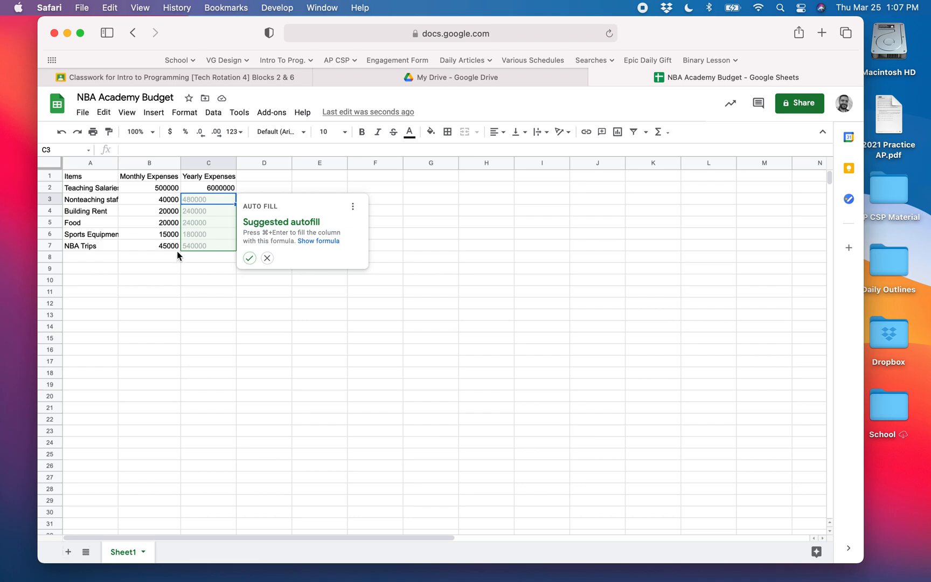
click(266, 258)
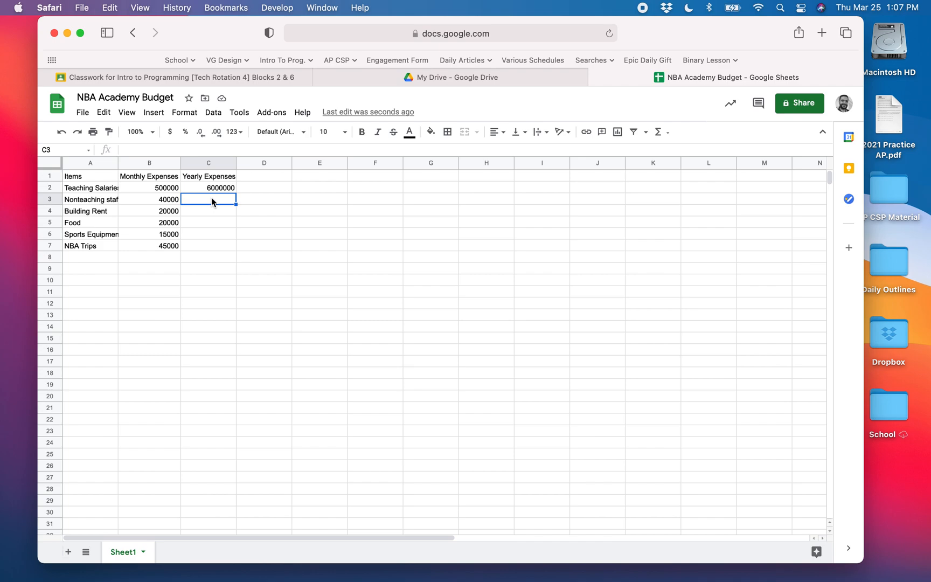
- Enter the formula =B3*12 in C3 for the yearly nonteaching staff cost
click(132, 151)
text(=)
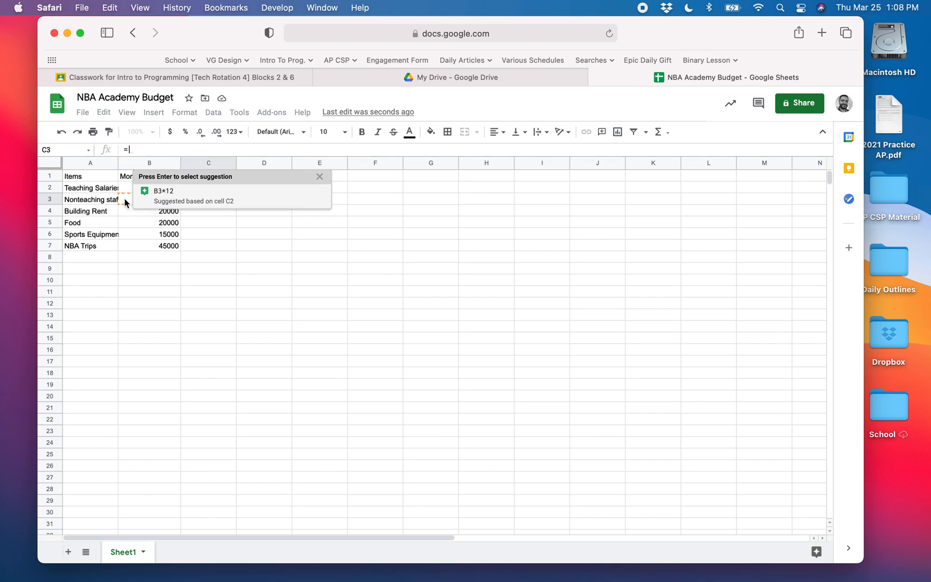
text(B)
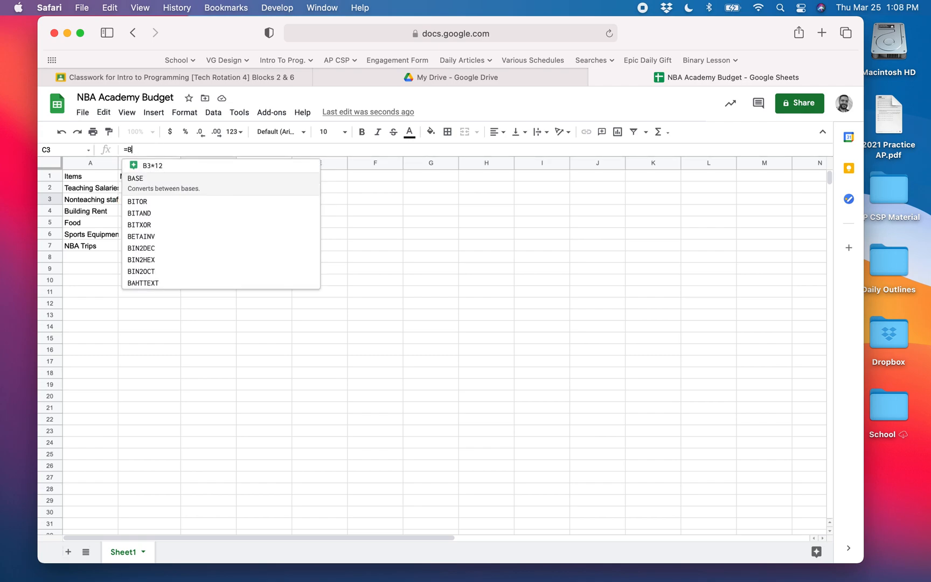
text(3*12)
key(Return)
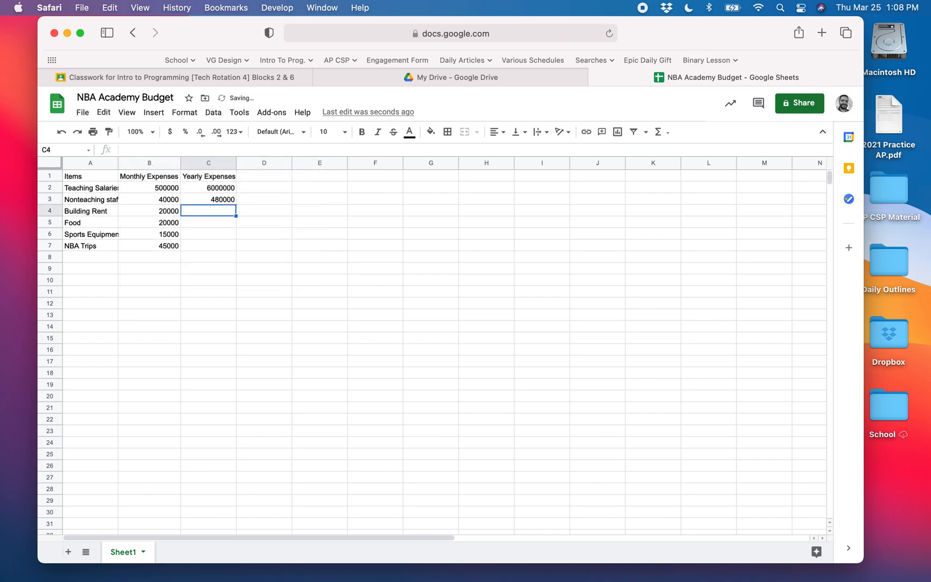
- Fill the yearly cost formula from C3 down through C7 and check the copied formula in each row
click(227, 201)
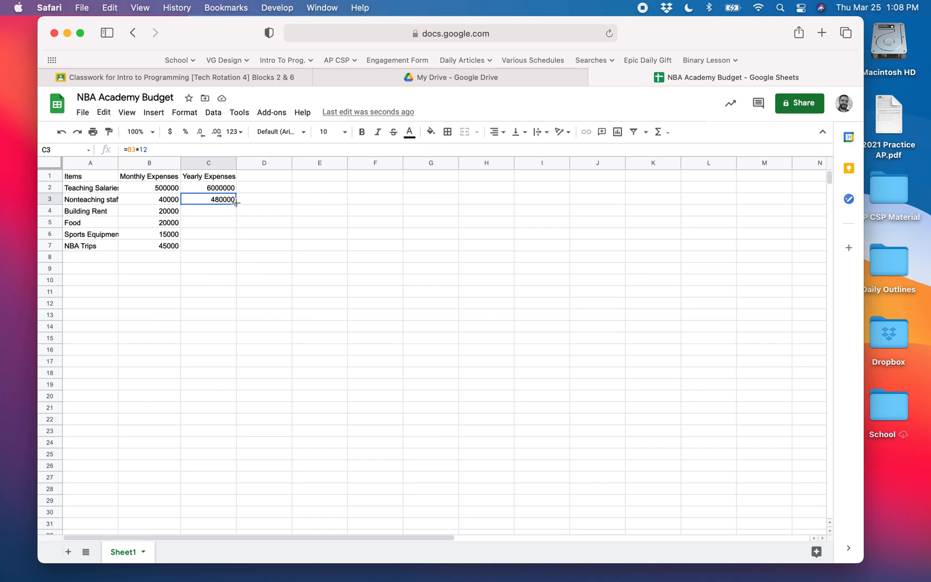
drag(235, 203, 237, 245)
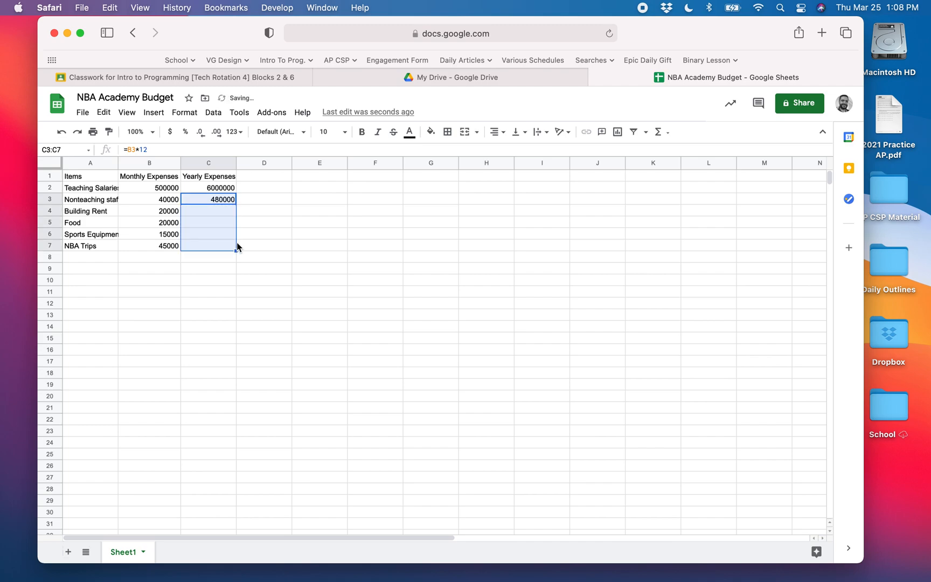
click(223, 200)
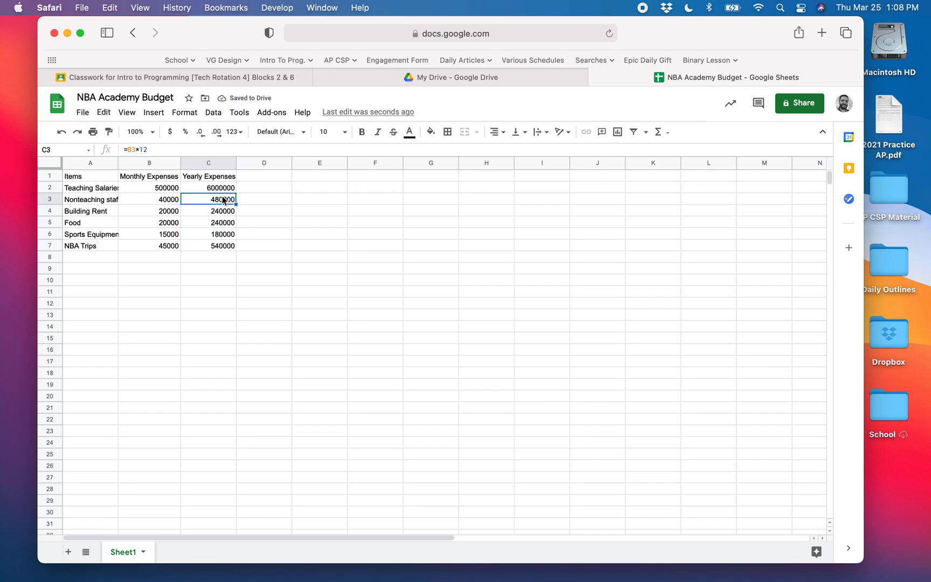
key(Down)
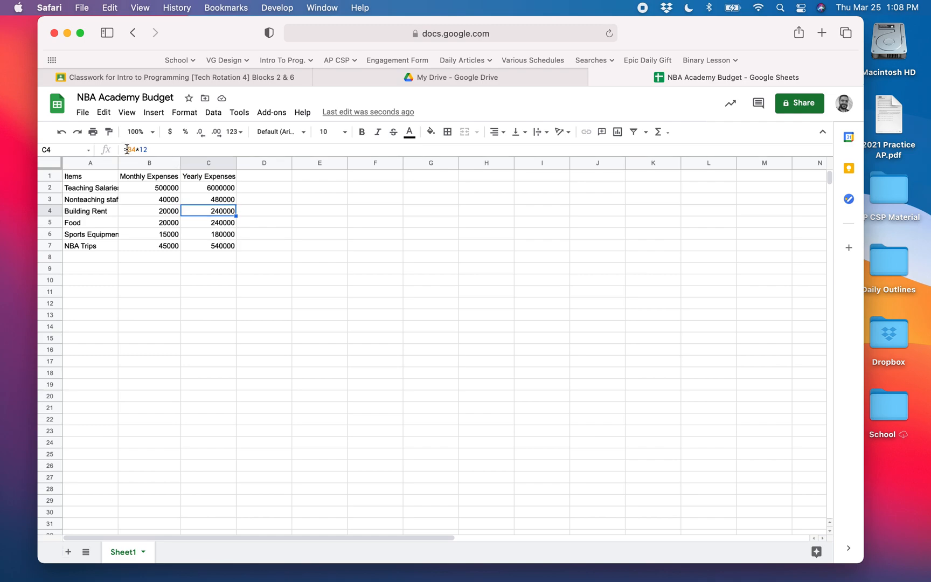
key(Down)
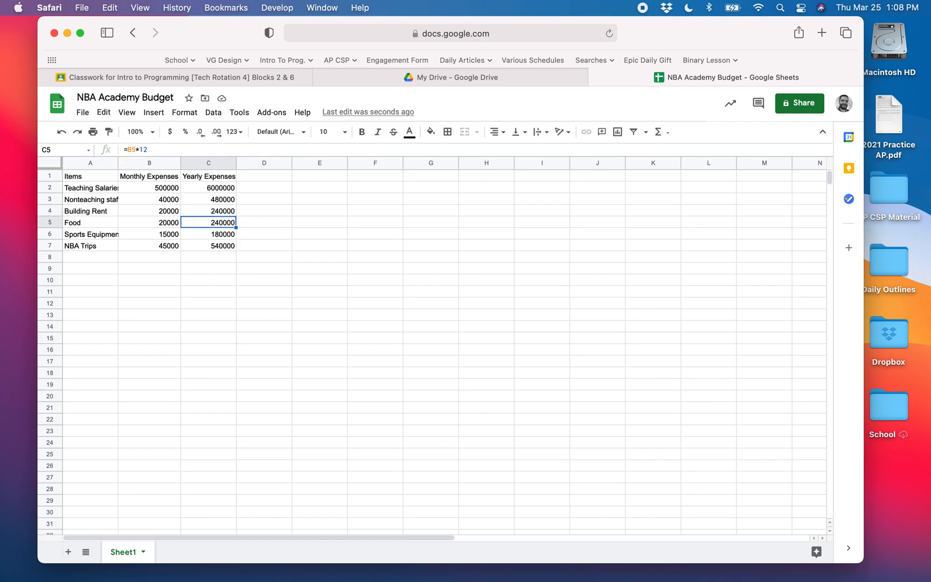
key(Down)
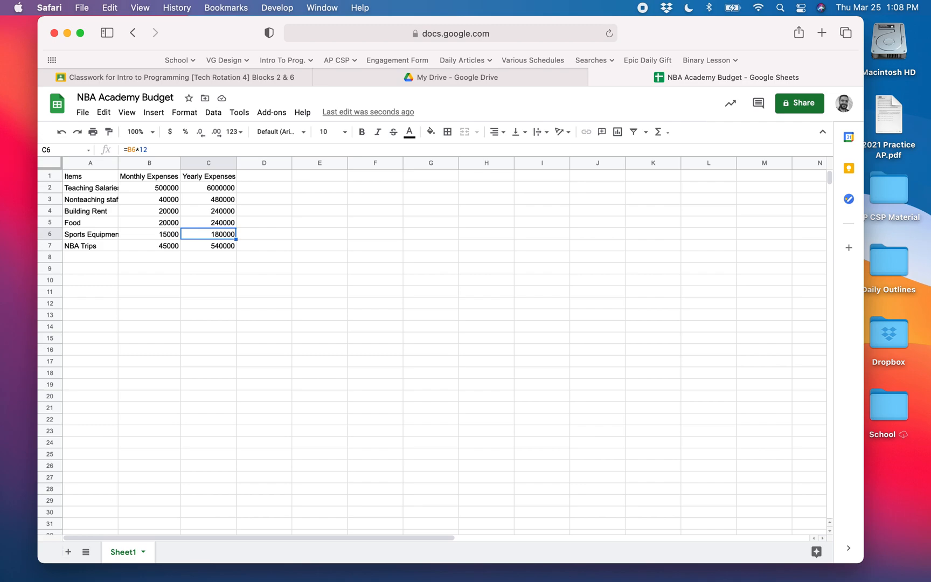
key(Down)
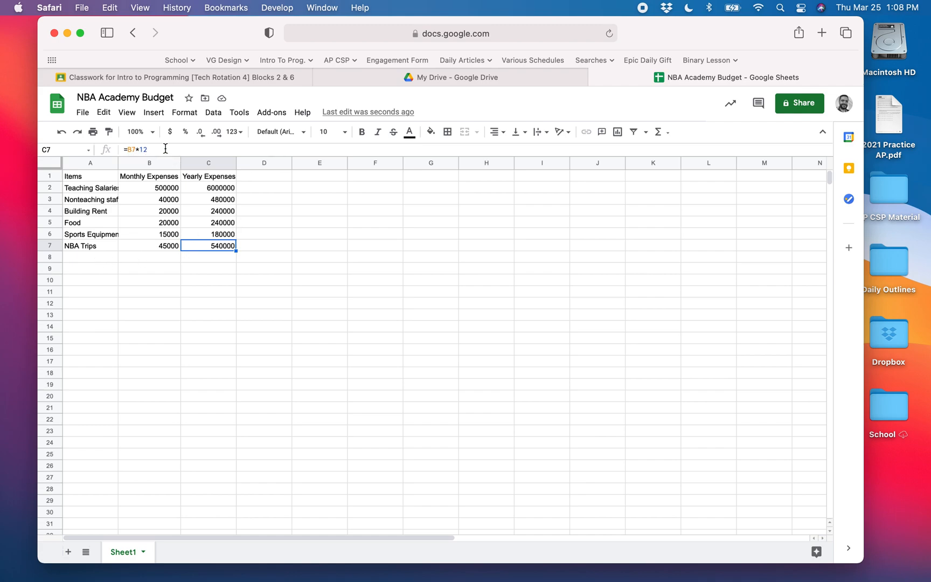
- Label row 8 below the expense items as "Total" in column A
click(89, 261)
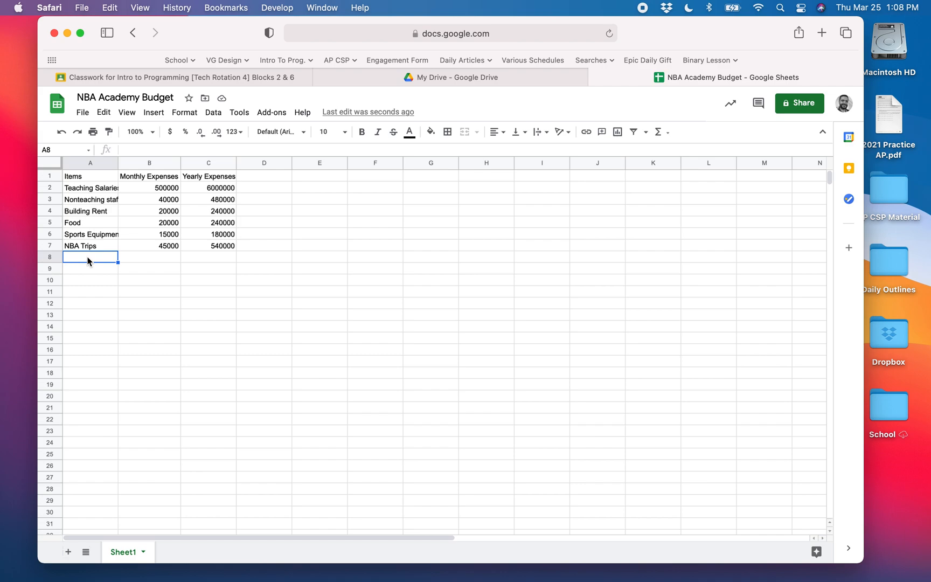
text(Total)
key(Tab)
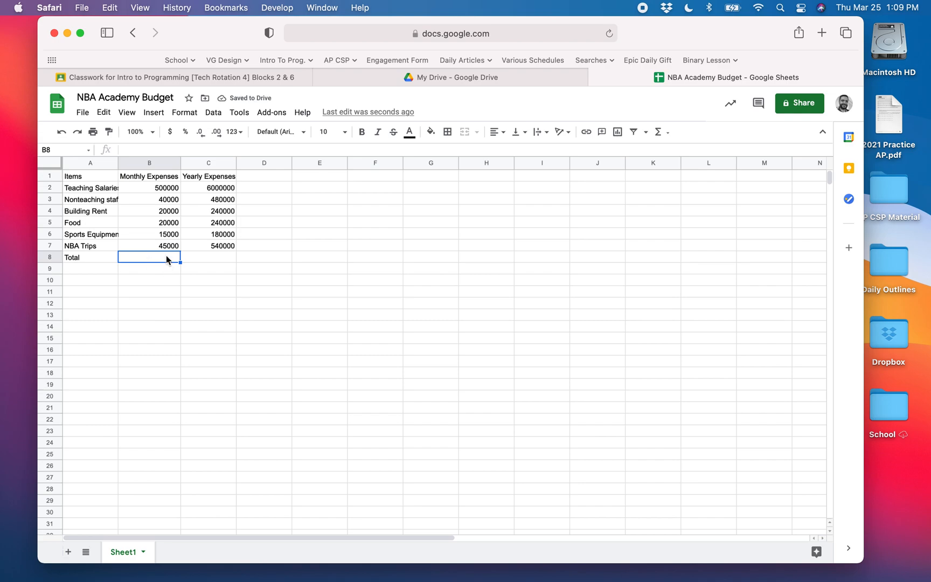
- Browse the complete list of built-in functions and their categories available for the monthly total in B8
click(154, 112)
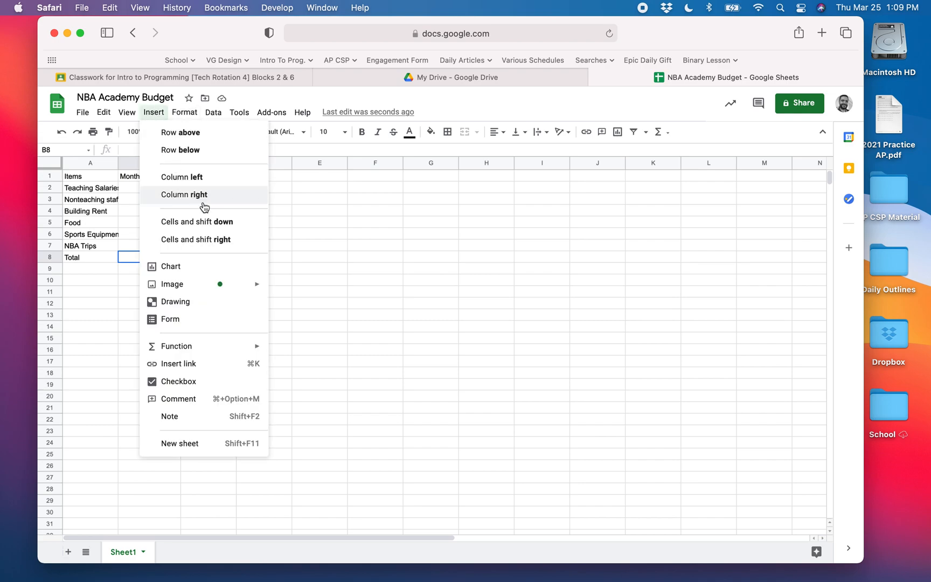
mouse_move(223, 351)
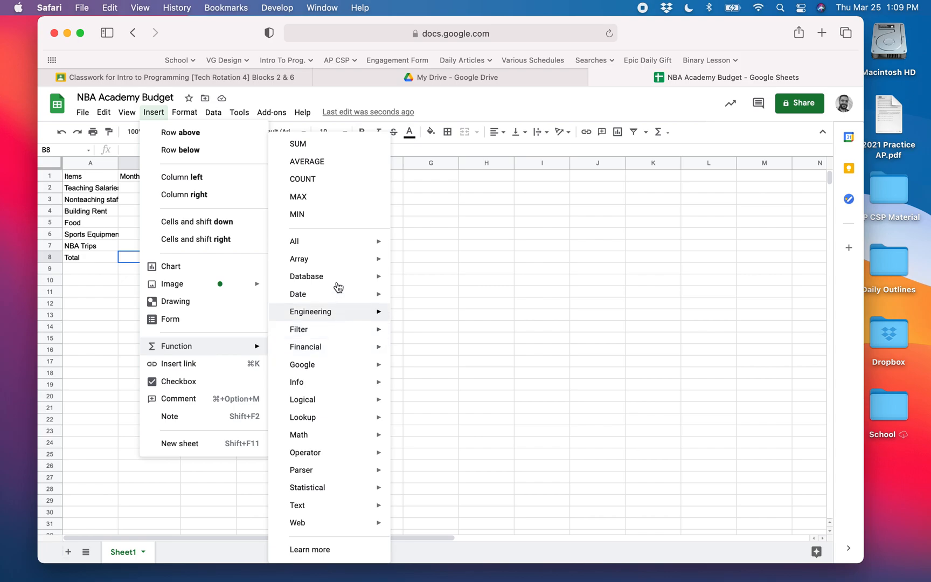
mouse_move(339, 371)
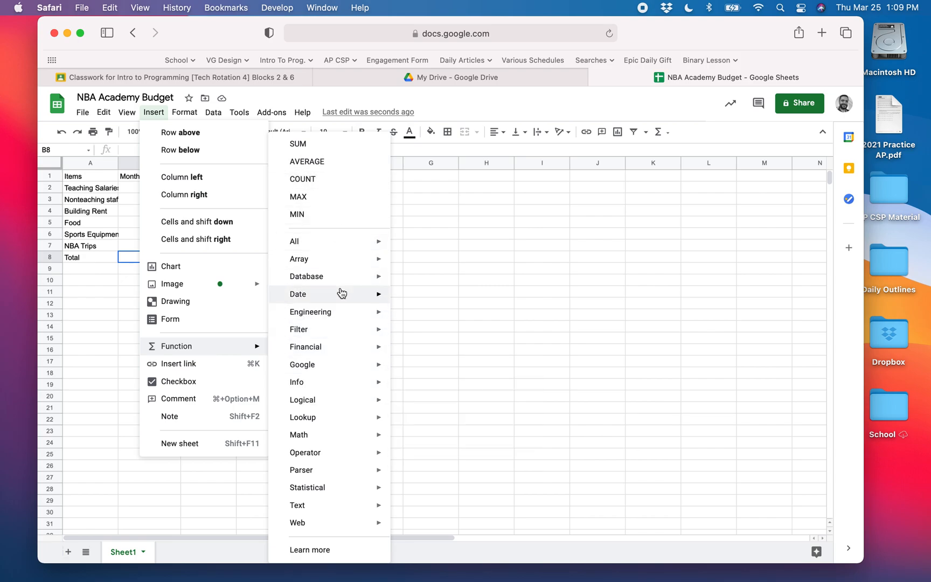
mouse_move(337, 244)
scroll(449, 351, down, 20)
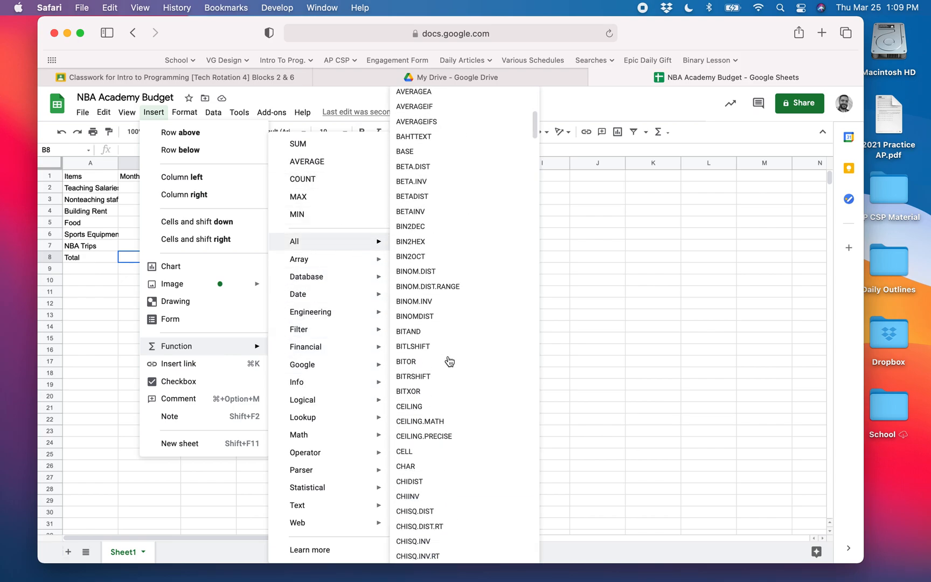
scroll(450, 361, down, 20)
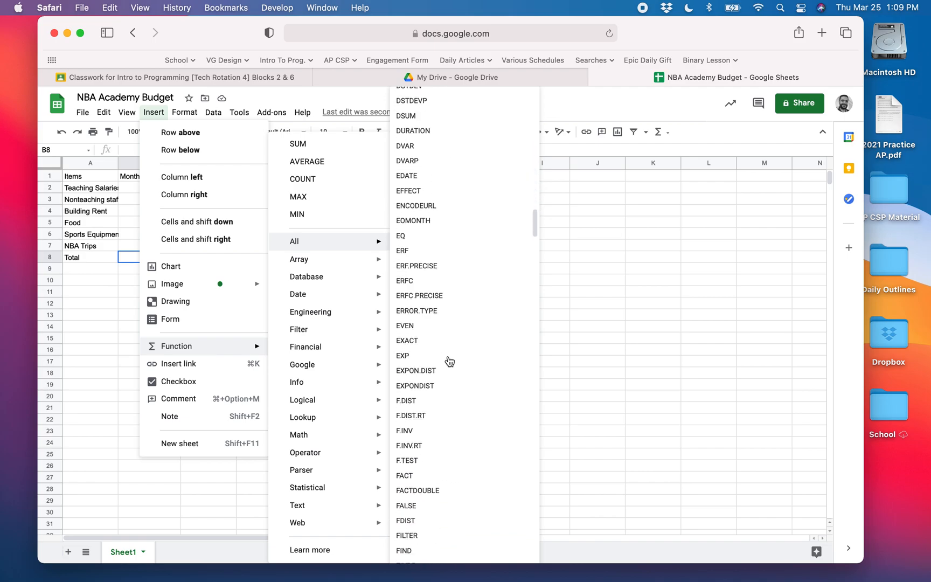
scroll(450, 361, down, 20)
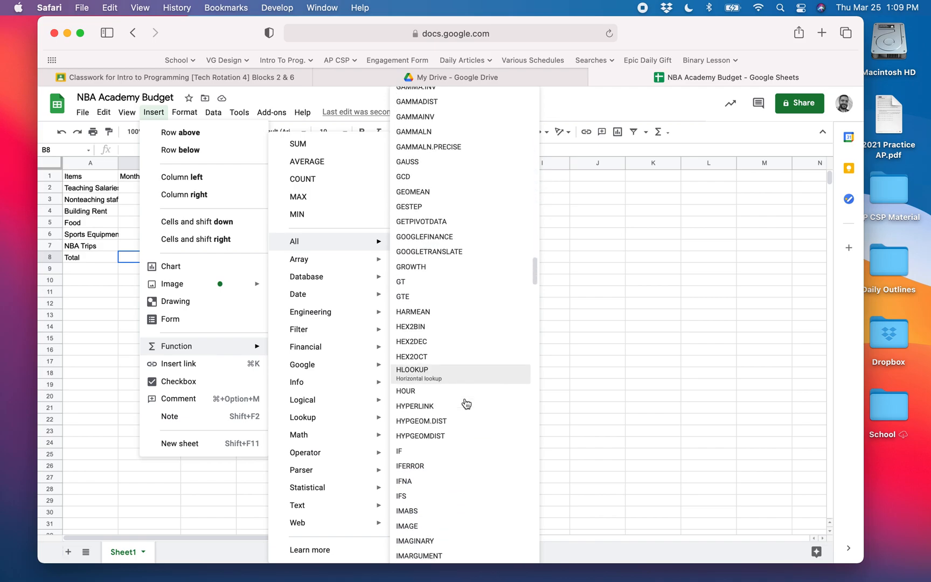
scroll(465, 397, up, 10)
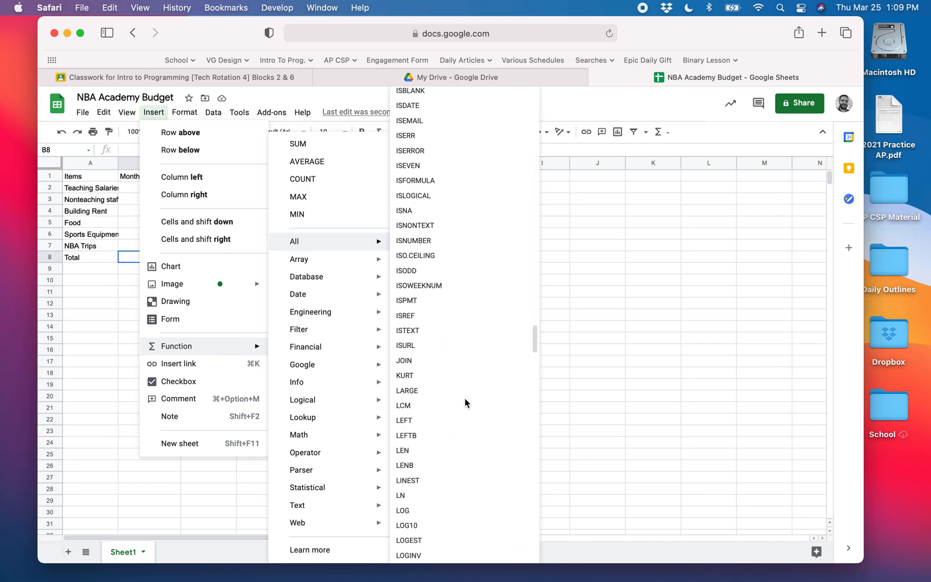
scroll(466, 279, up, 8)
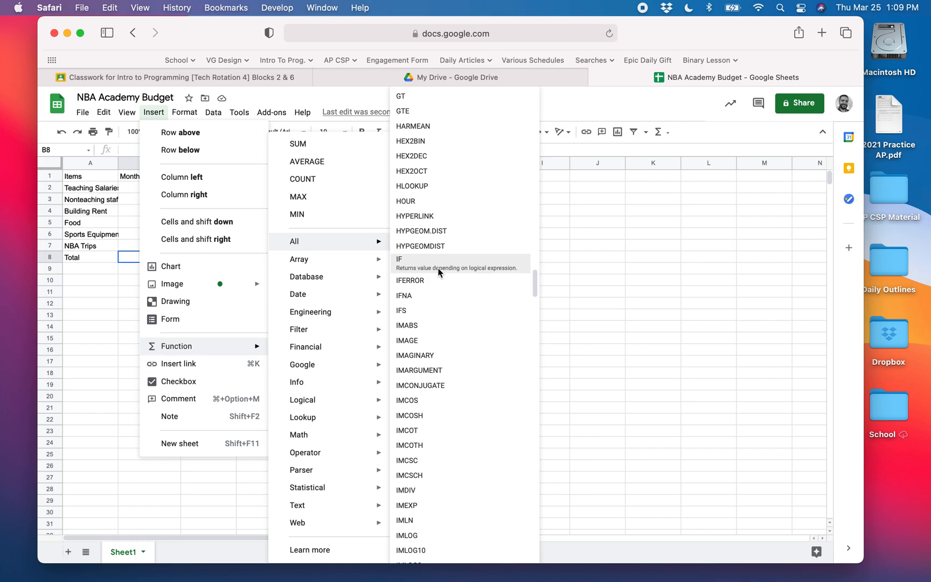
scroll(446, 217, up, 5)
scroll(445, 217, up, 3)
mouse_move(332, 317)
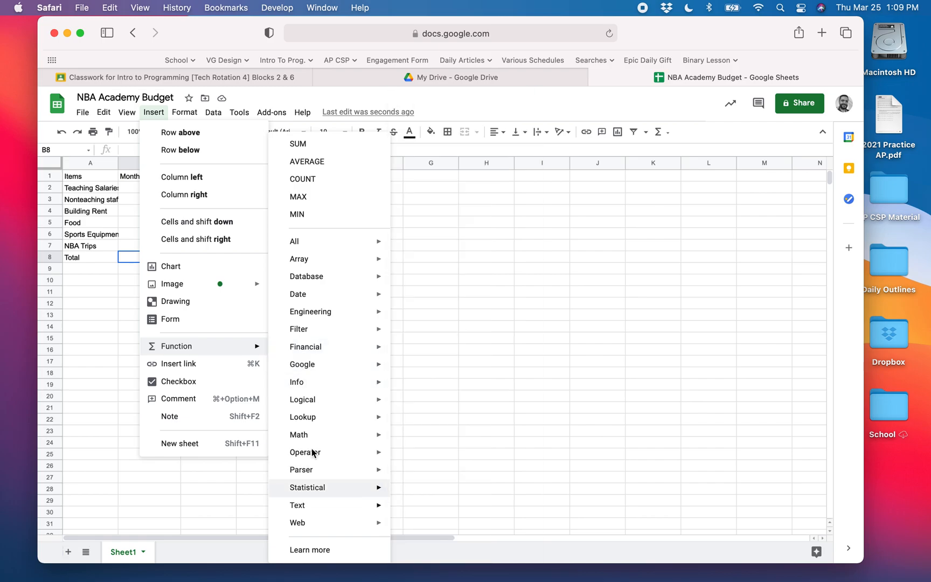
mouse_move(328, 274)
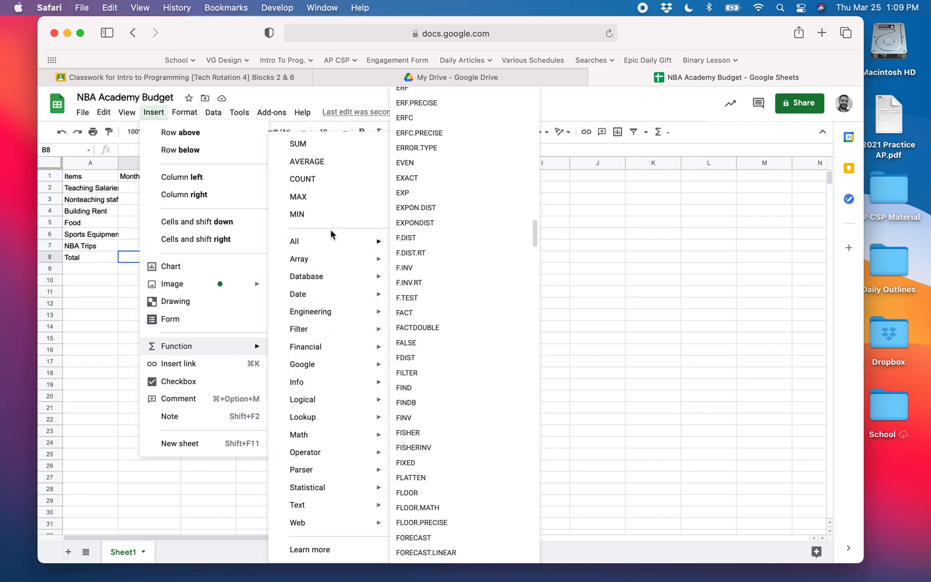
- Insert the SUM function in B8 over the range B2:B7 to total the monthly expenses, then check its formula
click(301, 143)
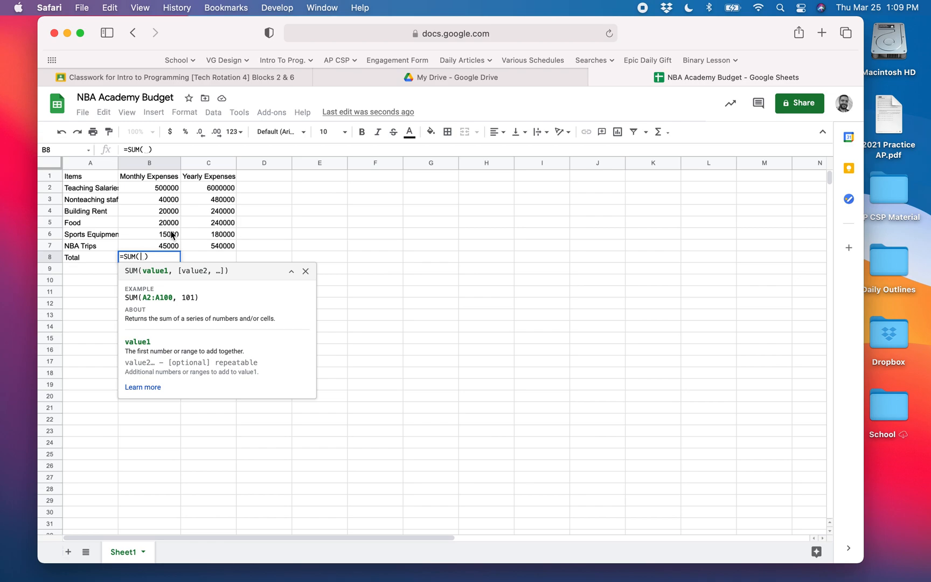
click(171, 188)
drag(171, 190, 168, 248)
key(Return)
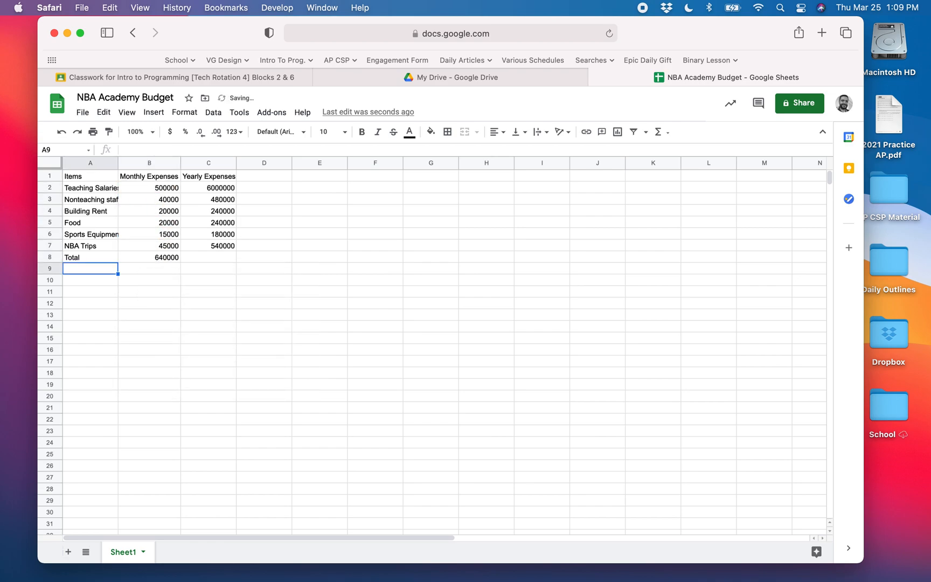
click(158, 257)
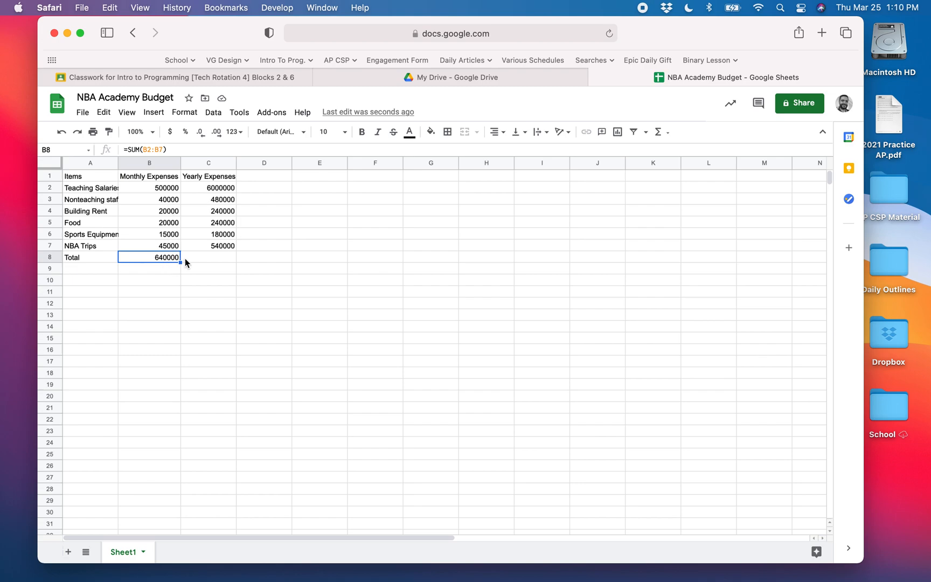
- Total the yearly expenses in C8 by accepting the suggested formula =SUM(C2:C7), and check it against the B8 formula
click(219, 259)
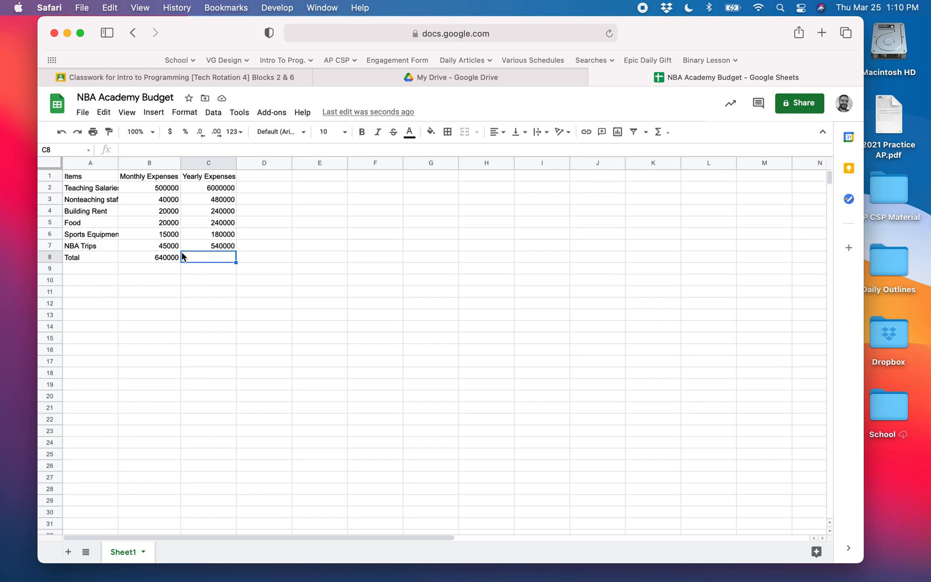
click(159, 260)
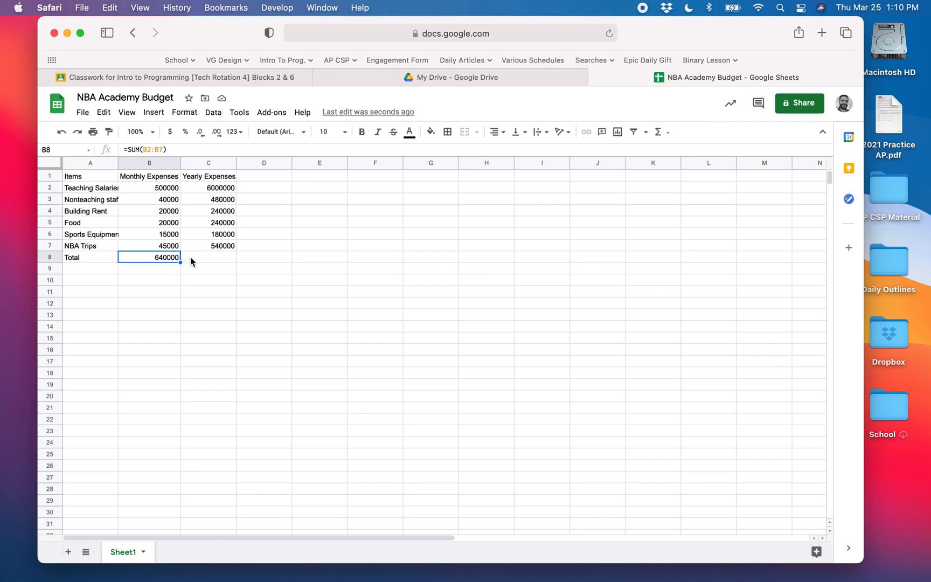
click(190, 260)
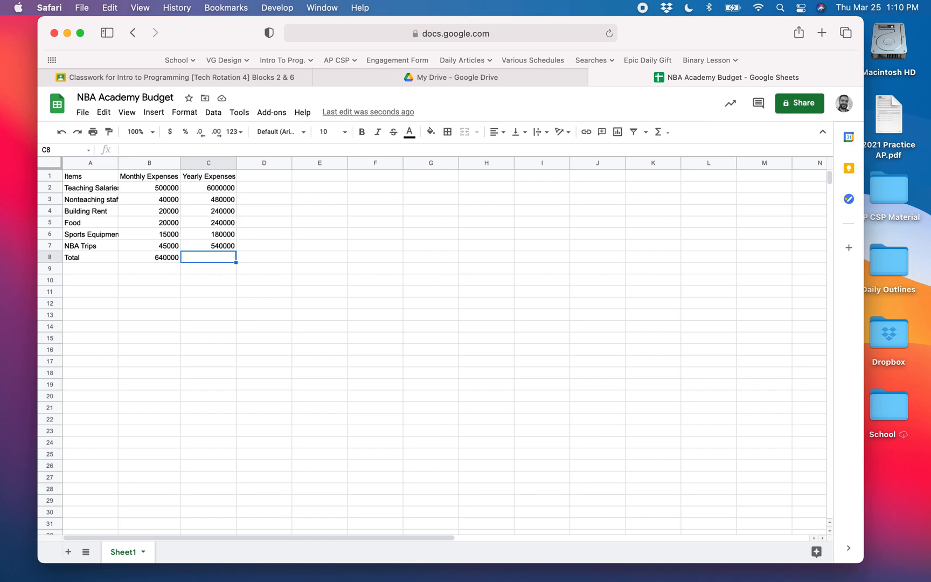
text(=SUM)
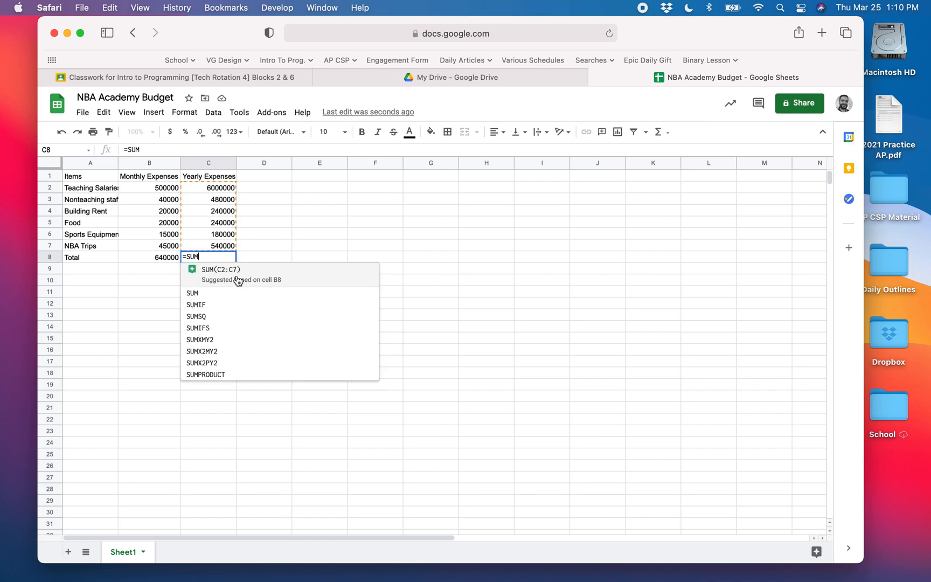
click(214, 275)
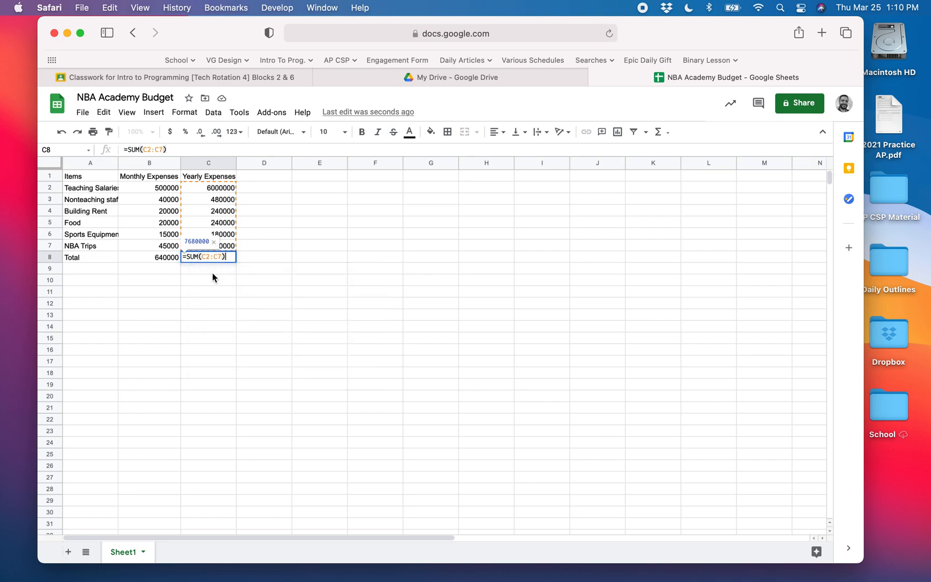
key(Return)
key(Up)
key(Left)
key(Right)
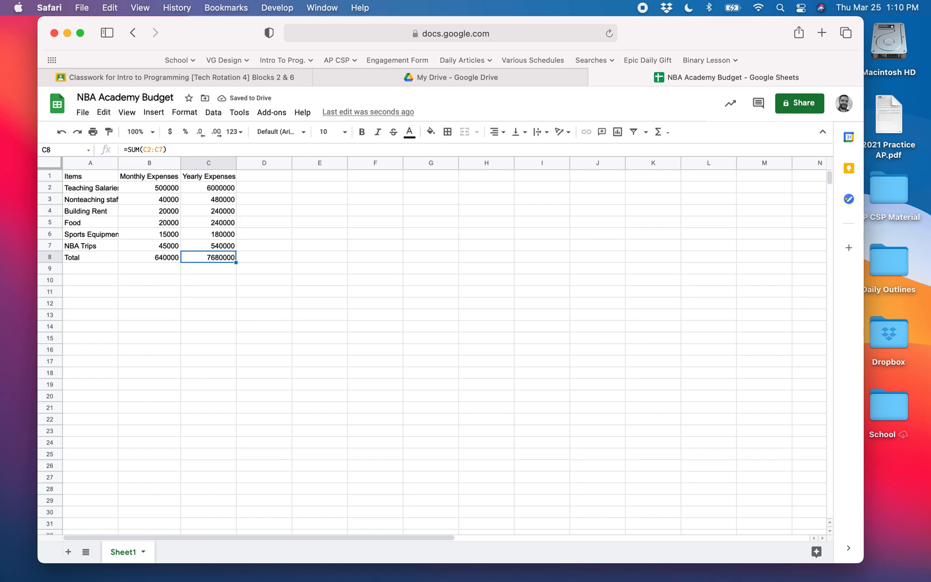
- Review the labels in column A from the Total row up to the header and back down
key(Left)
key(Left)
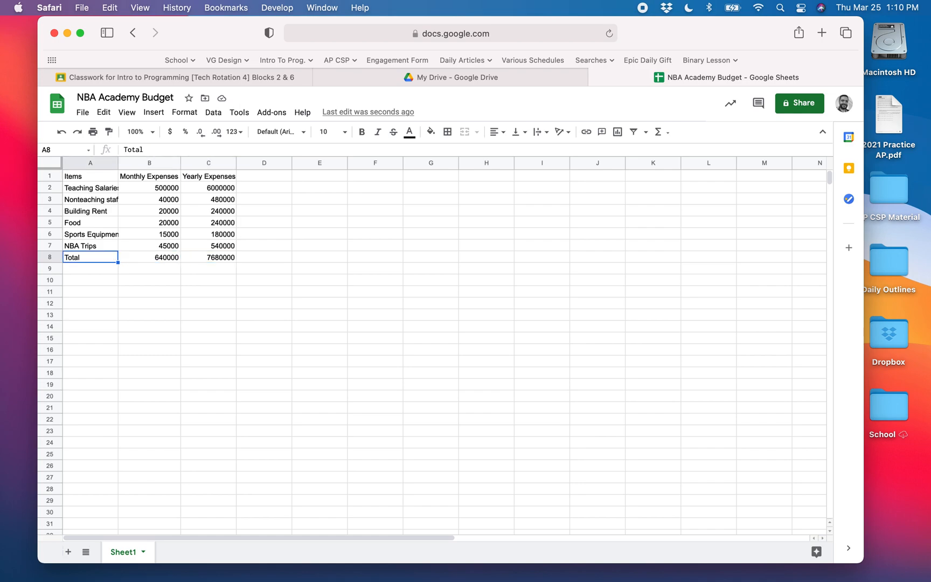
key(Up)
key(Up)
key(Up)
key(Up)
key(Up)
key(Up)
key(Up)
key(Down)
key(Down)
key(Down)
key(Down)
key(Down)
key(Down)
key(Down)
- Format all monthly and yearly amounts in B2:C8, including the totals, as dollar currency
click(139, 188)
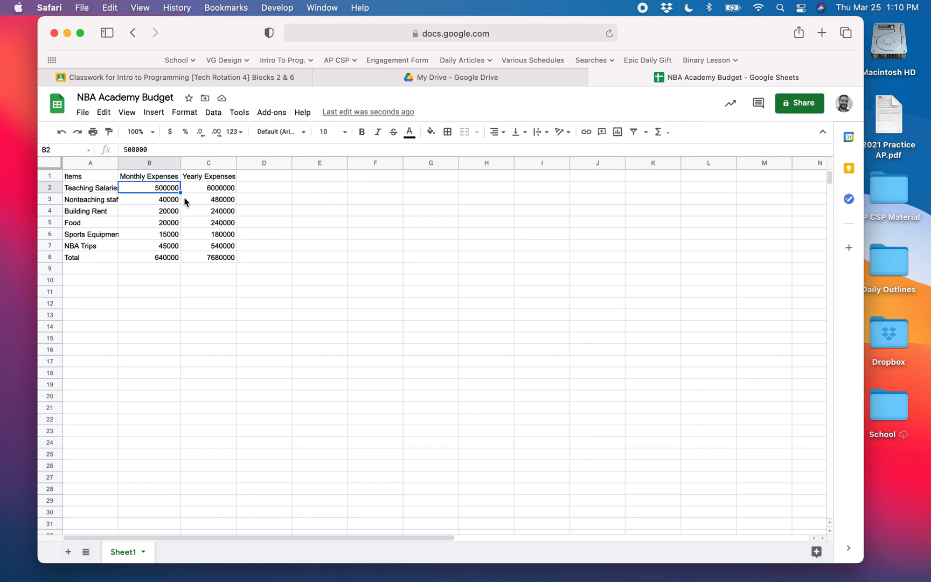
shift+click(225, 261)
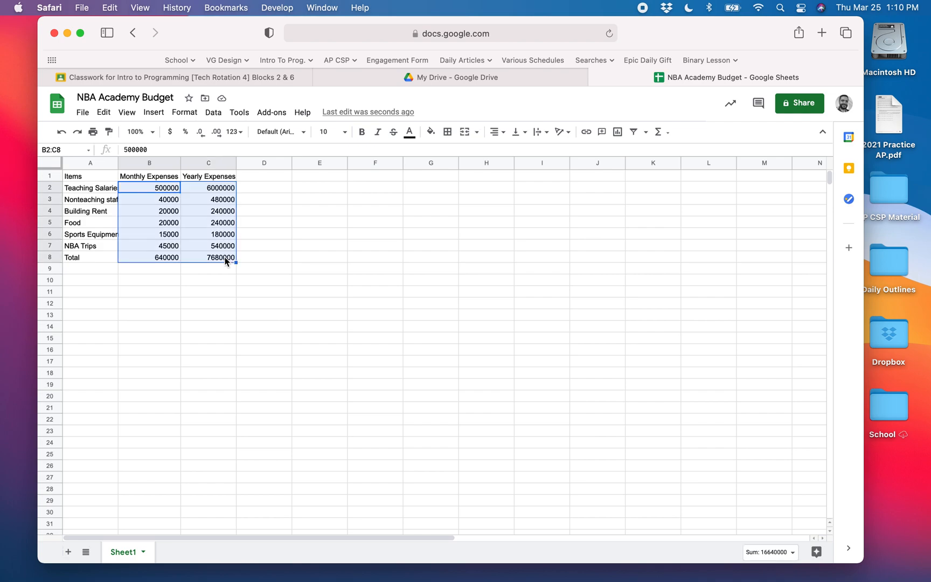
click(170, 133)
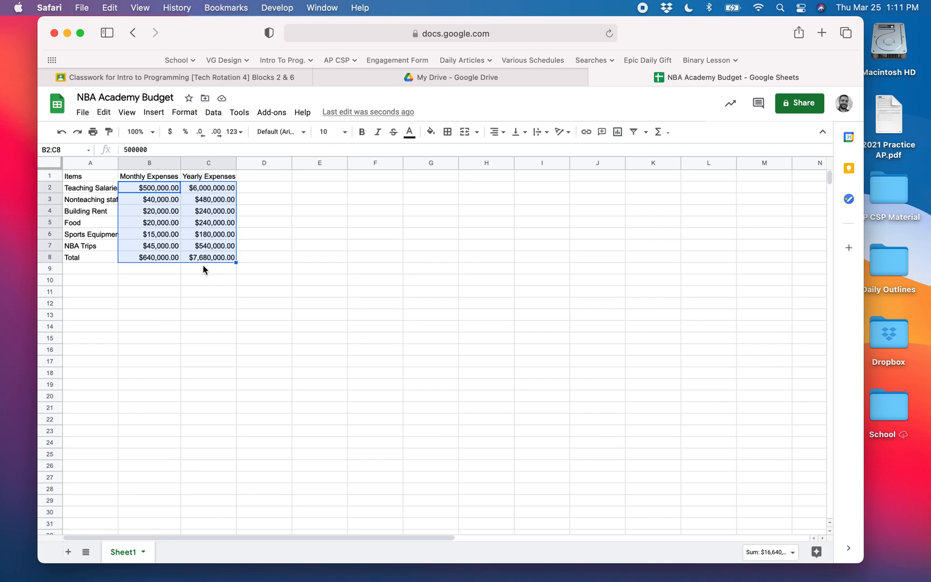
click(156, 270)
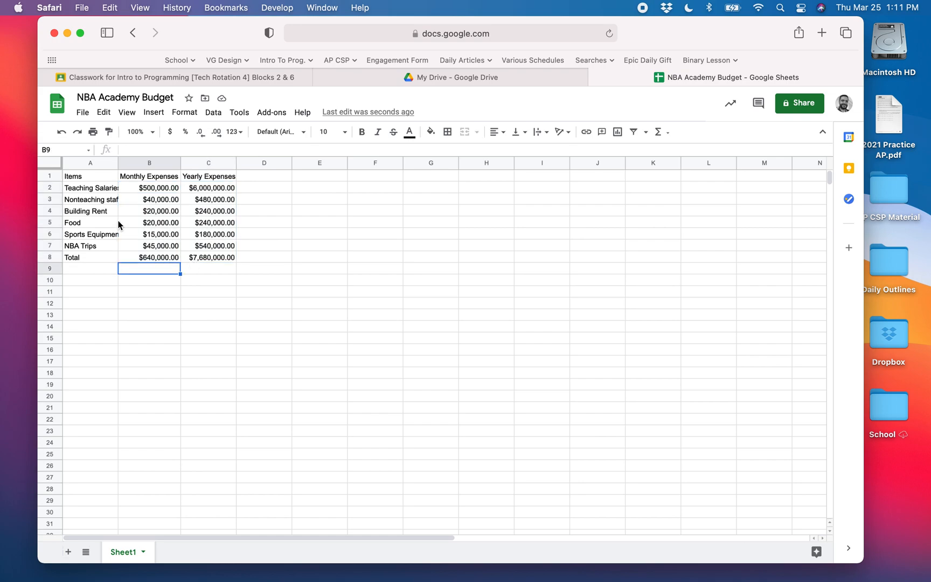
- Apply alternating colors to the whole table A1:C8 with header and footer enabled, using the purple default style
click(79, 178)
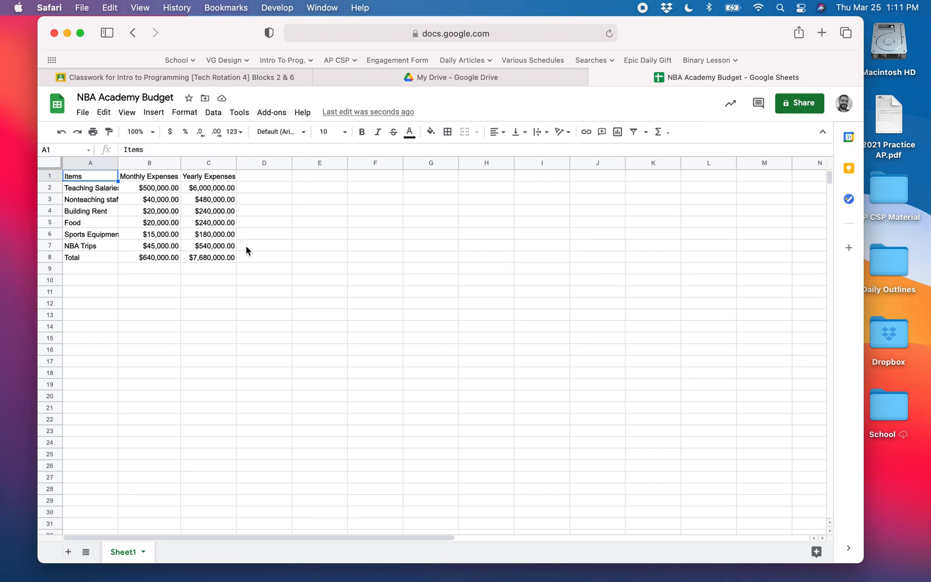
shift+click(215, 258)
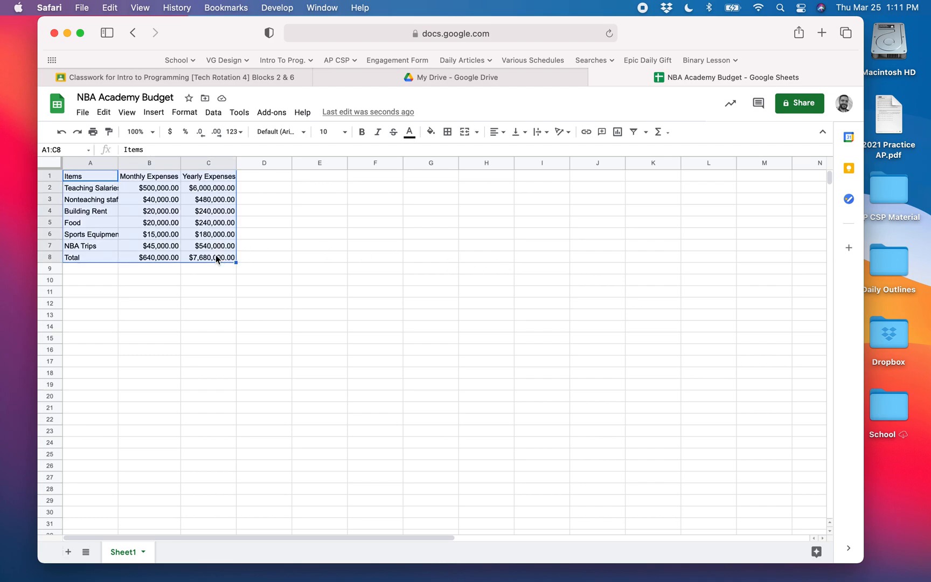
click(183, 114)
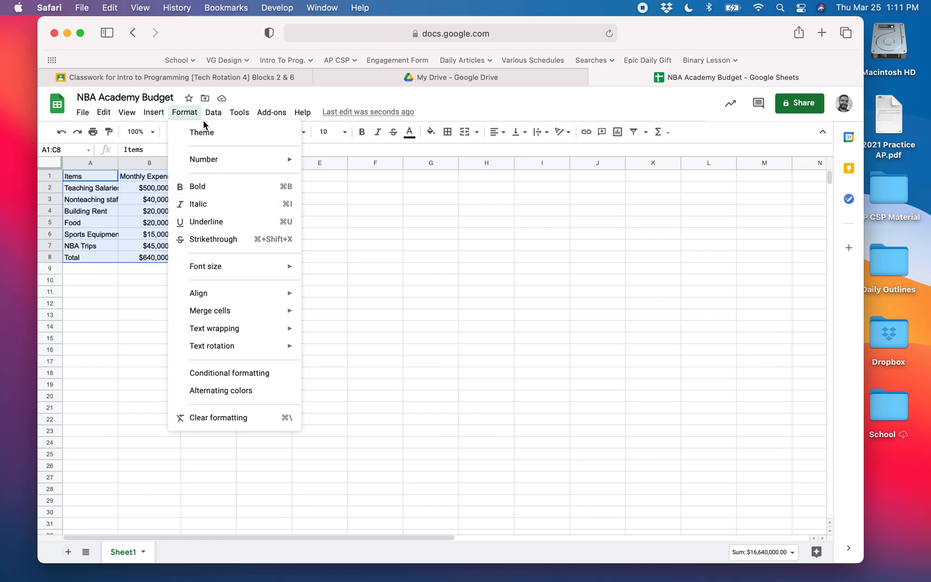
click(210, 393)
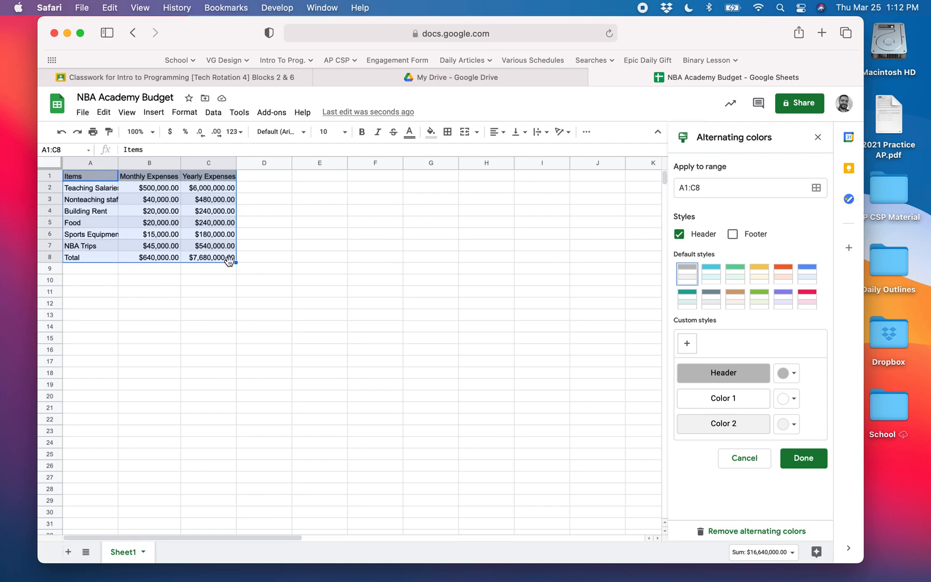
click(733, 236)
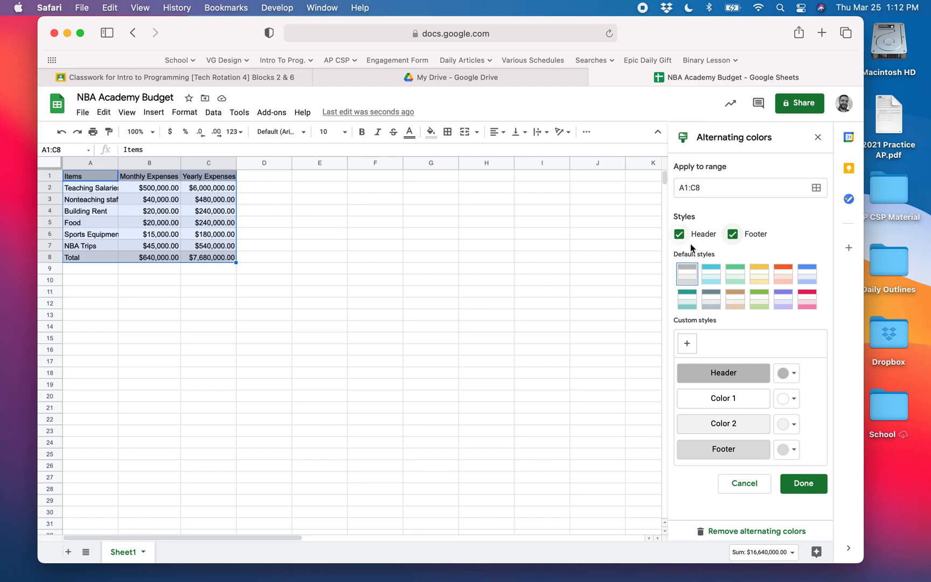
click(782, 301)
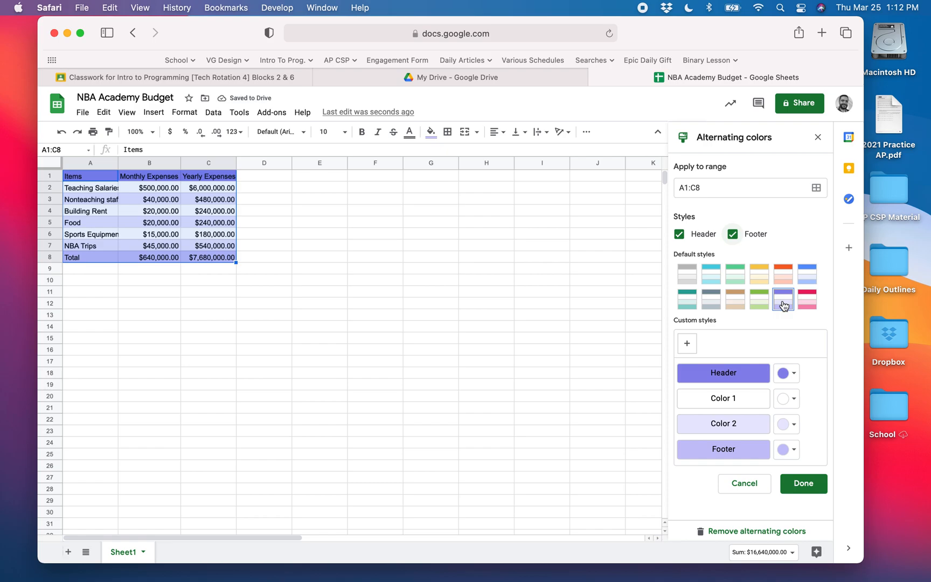
click(243, 236)
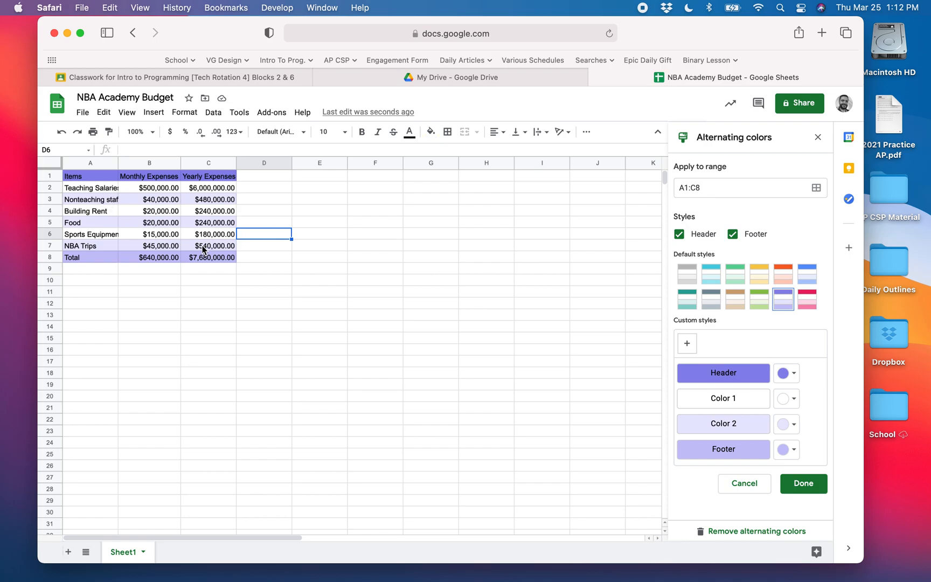